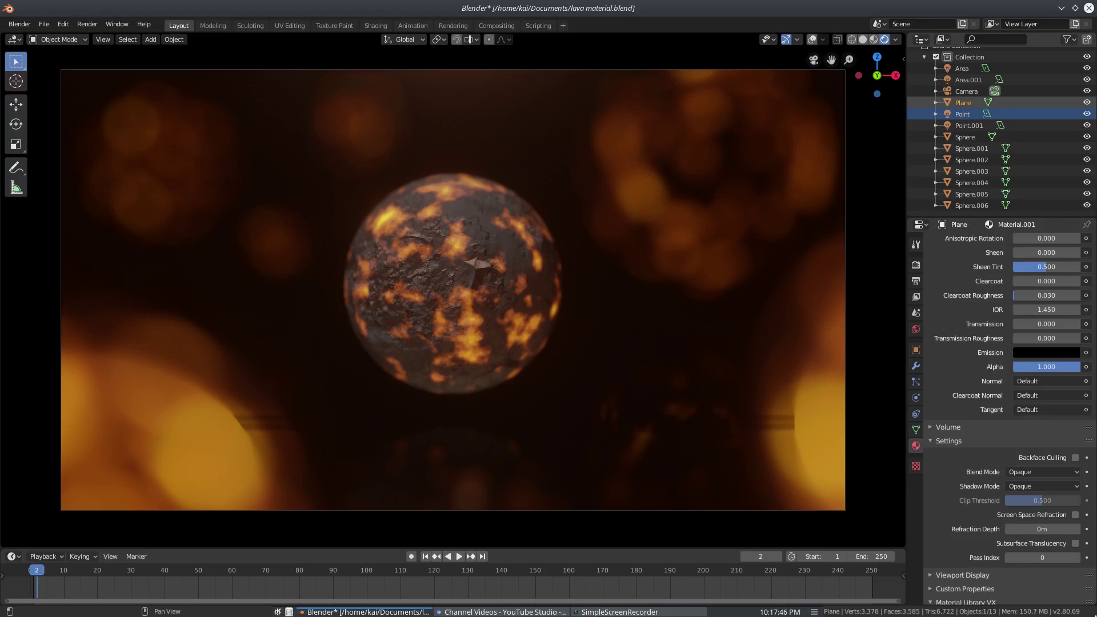
Disable Volumetric Lighting, Bloom and Screen Space Reflections in the Eevee render settings
{"action": "middle_click_drag", "start_coordinate": [680, 314], "coordinate": [626, 404]}
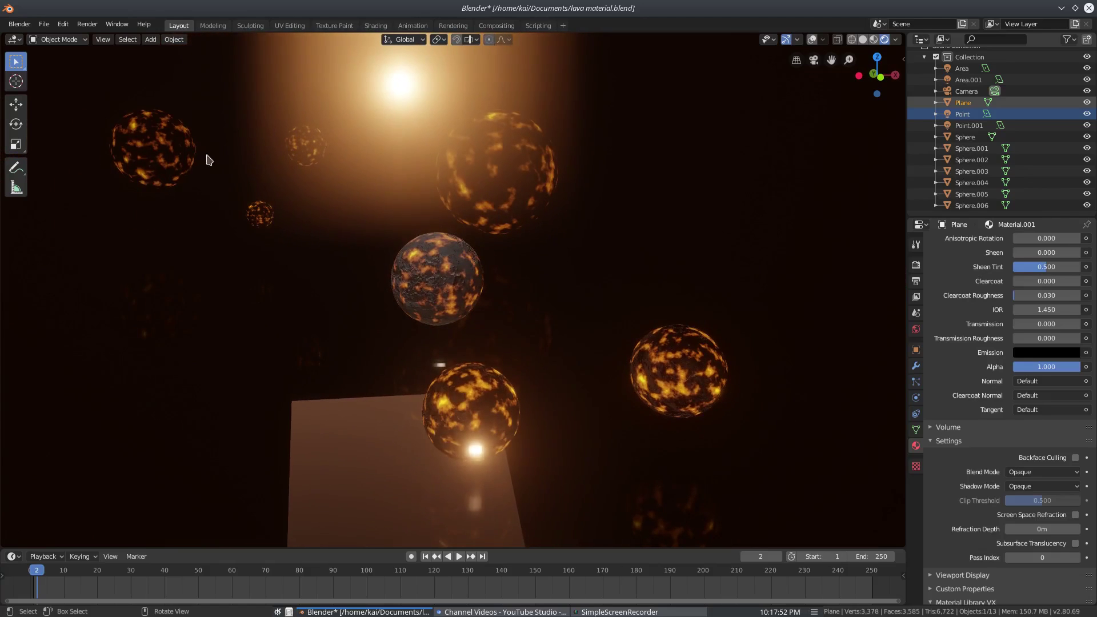
{"action": "key", "text": "KP_0"}
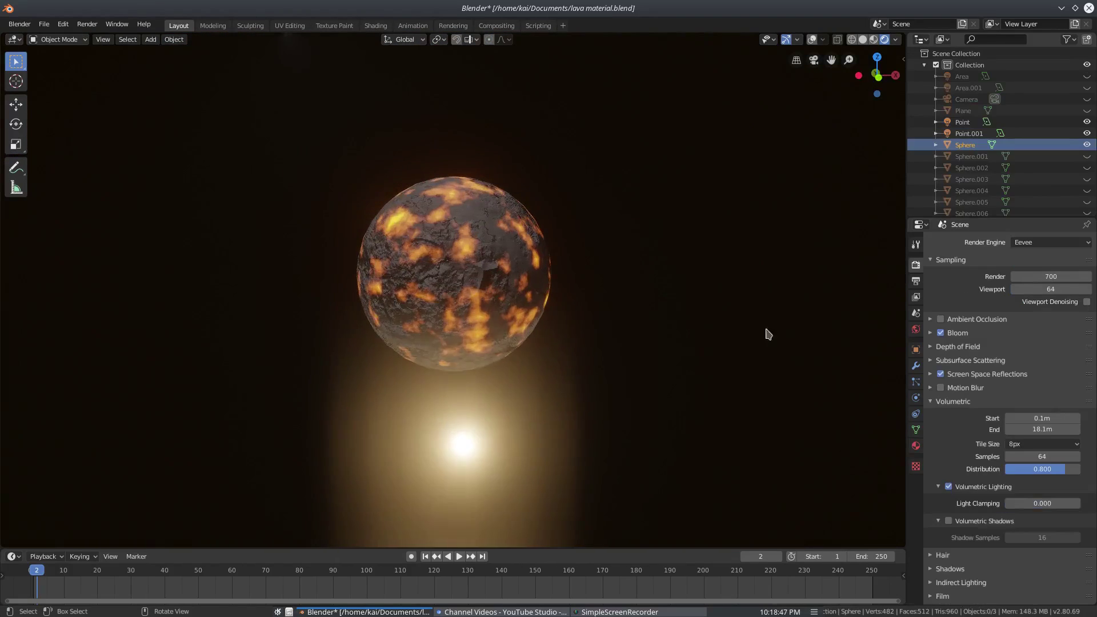
{"action": "left_click", "coordinate": [949, 487]}
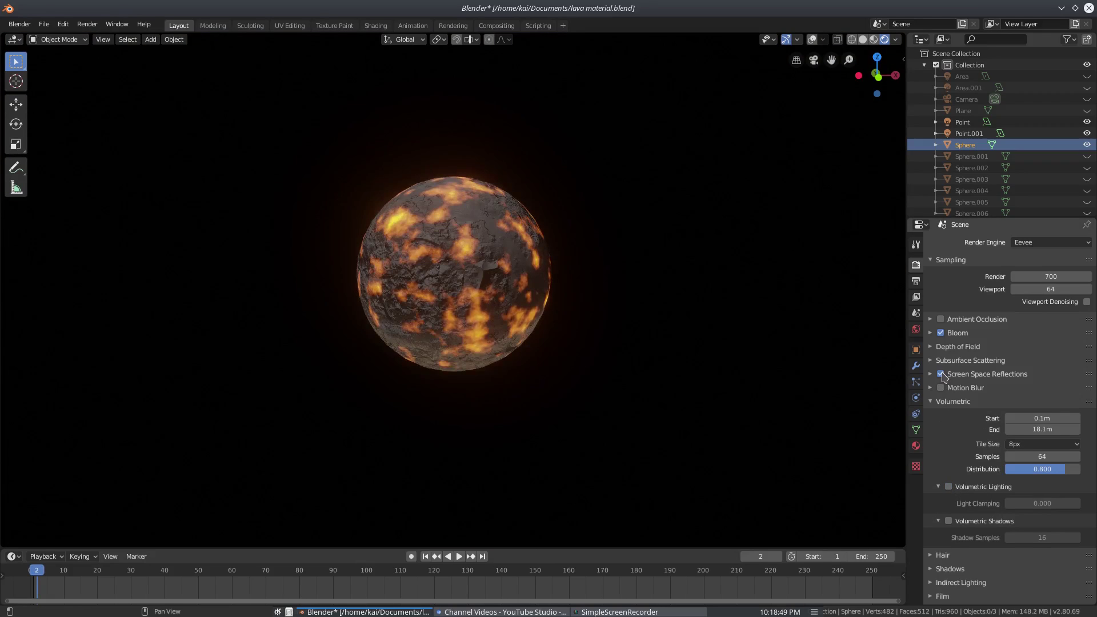
{"action": "left_click", "coordinate": [941, 333]}
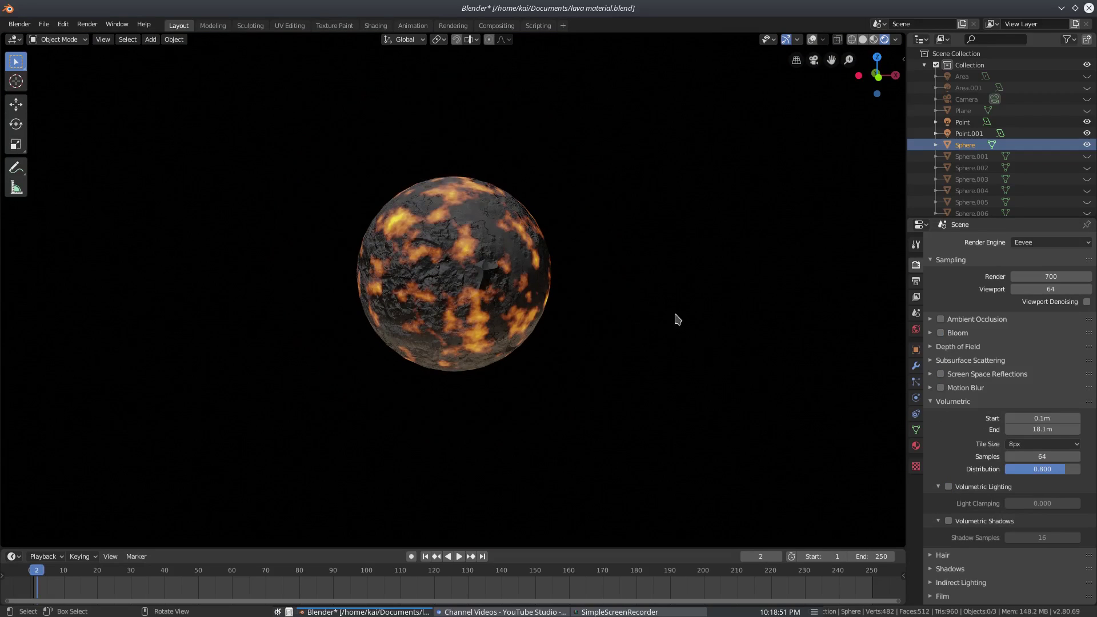
{"action": "middle_click_drag", "start_coordinate": [664, 291], "coordinate": [490, 333]}
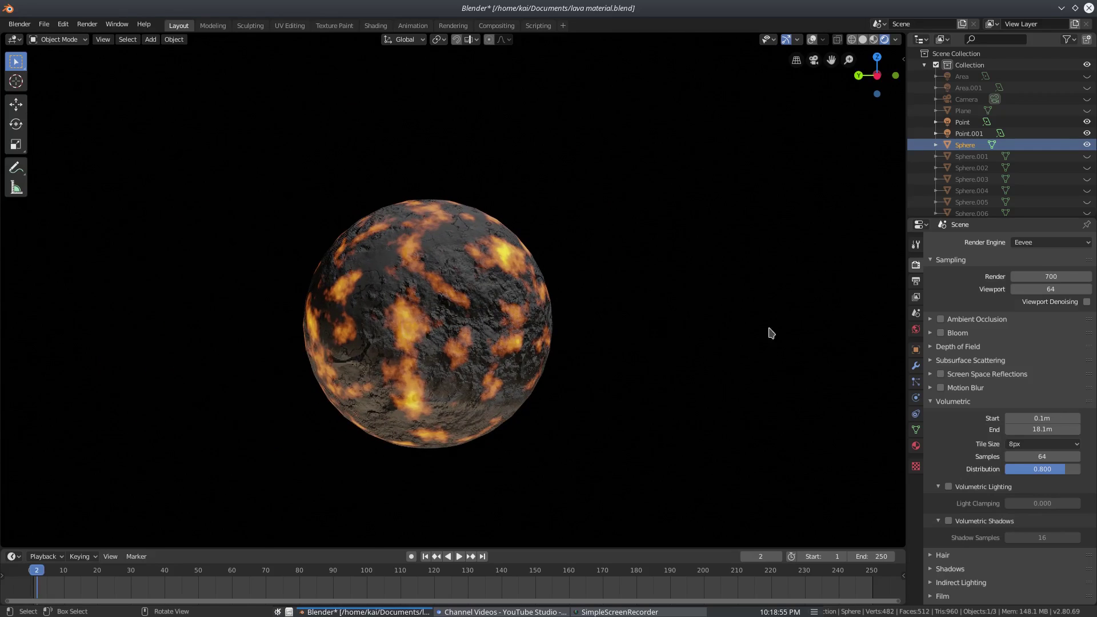
Split the 3D viewport vertically into two areas and frame the lava sphere up close in the rendered one
{"action": "scroll", "coordinate": [671, 347], "scroll_direction": "up", "scroll_amount": 3}
{"action": "middle_click_drag", "start_coordinate": [680, 367], "coordinate": [581, 279]}
{"action": "left_click_drag", "start_coordinate": [2, 33], "coordinate": [456, 59]}
{"action": "scroll", "coordinate": [830, 281], "scroll_direction": "up", "scroll_amount": 1}
{"action": "scroll", "coordinate": [830, 281], "scroll_direction": "up", "scroll_amount": 1}
{"action": "middle_click_drag", "start_coordinate": [830, 281], "coordinate": [783, 286], "text": "shift"}
{"action": "middle_click_drag", "start_coordinate": [863, 233], "coordinate": [830, 234], "text": "shift"}
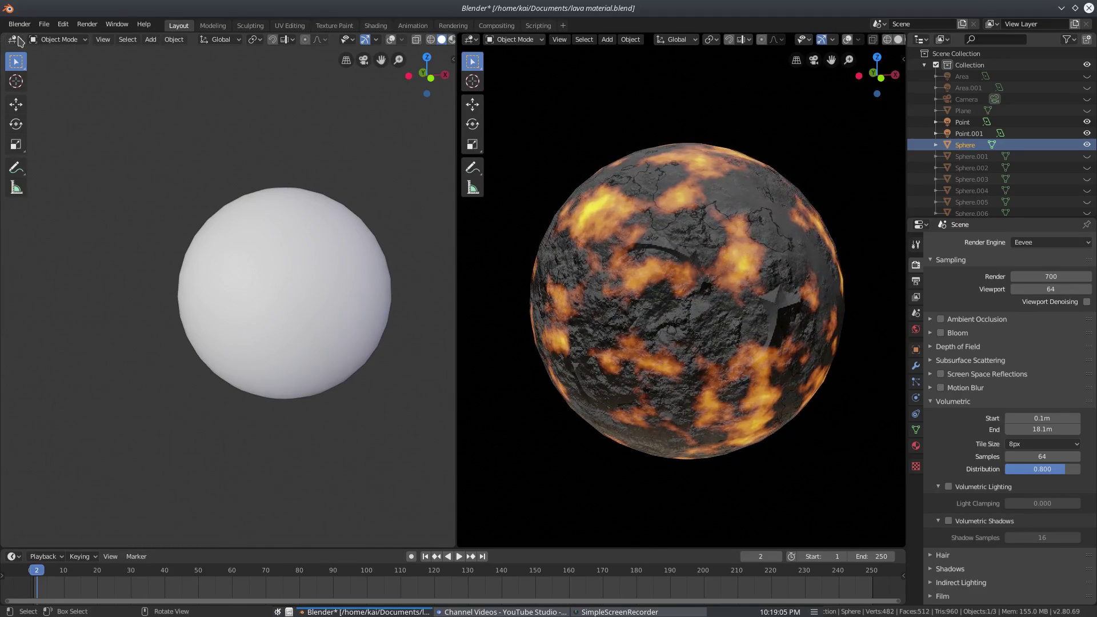
Change the new area to the Shader Editor, hide its sidebar and show the whole lava node tree
{"action": "left_click", "coordinate": [17, 39]}
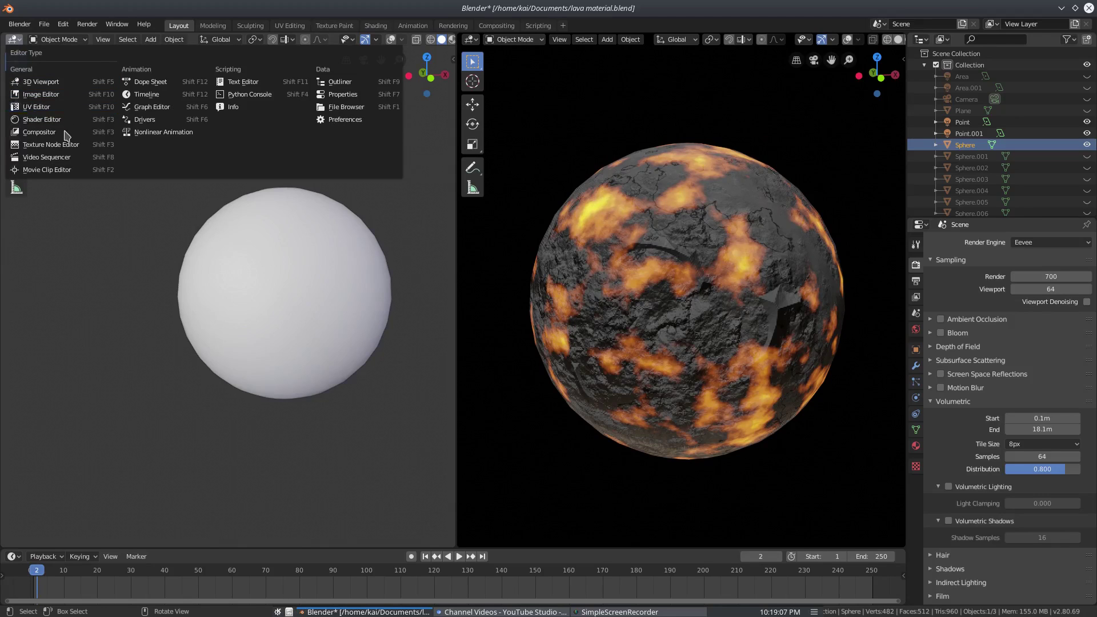
{"action": "left_click", "coordinate": [46, 119]}
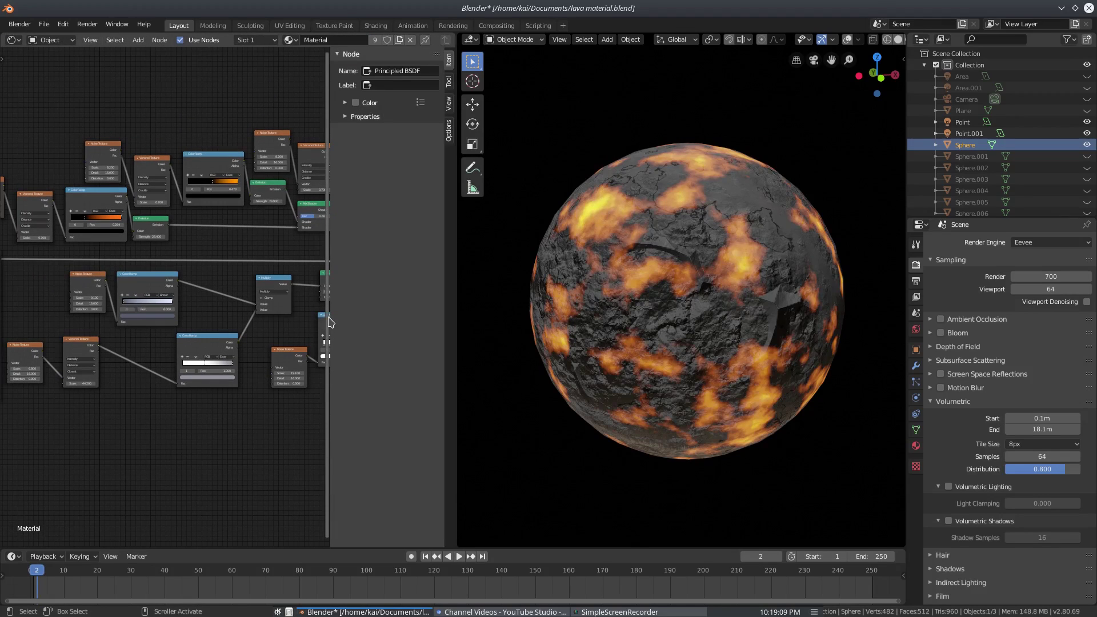
{"action": "key", "text": "n"}
{"action": "scroll", "coordinate": [258, 426], "scroll_direction": "down", "scroll_amount": 5}
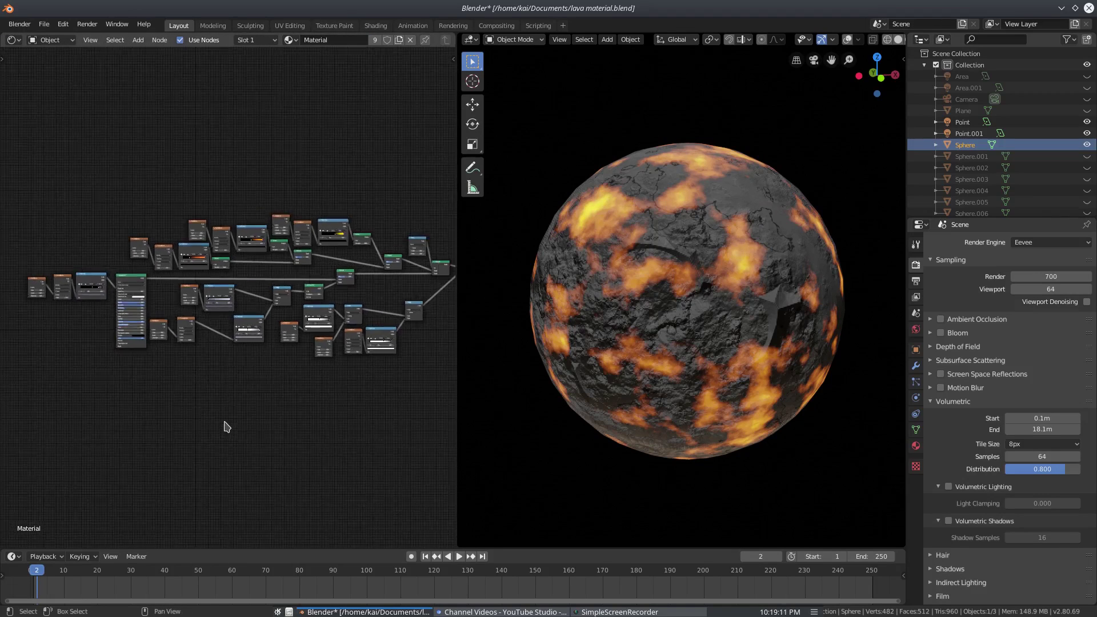
Examine the lava material's node tree from the Principled BSDF chain through the emission and displacement branches to the Material Output
{"action": "middle_click_drag", "start_coordinate": [223, 416], "coordinate": [184, 405]}
{"action": "scroll", "coordinate": [122, 345], "scroll_direction": "up", "scroll_amount": 7}
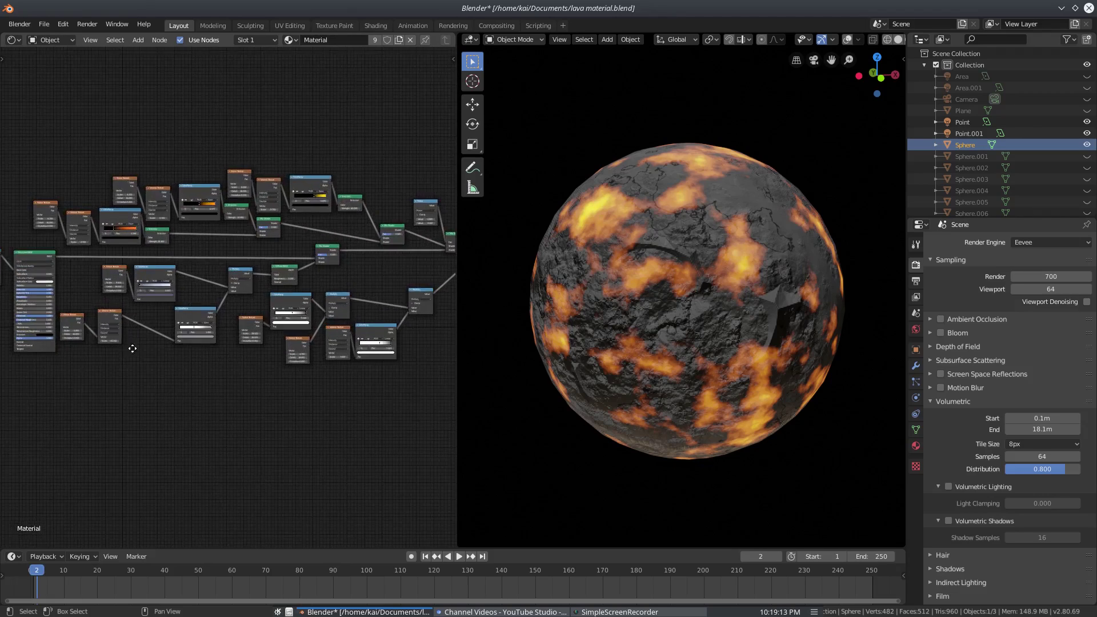
{"action": "middle_click_drag", "start_coordinate": [132, 346], "coordinate": [336, 379]}
{"action": "scroll", "coordinate": [292, 453], "scroll_direction": "up", "scroll_amount": 4}
{"action": "middle_click_drag", "start_coordinate": [294, 457], "coordinate": [252, 458]}
{"action": "scroll", "coordinate": [381, 453], "scroll_direction": "down", "scroll_amount": 2}
{"action": "scroll", "coordinate": [383, 455], "scroll_direction": "up", "scroll_amount": 5}
{"action": "middle_click_drag", "start_coordinate": [389, 456], "coordinate": [134, 461]}
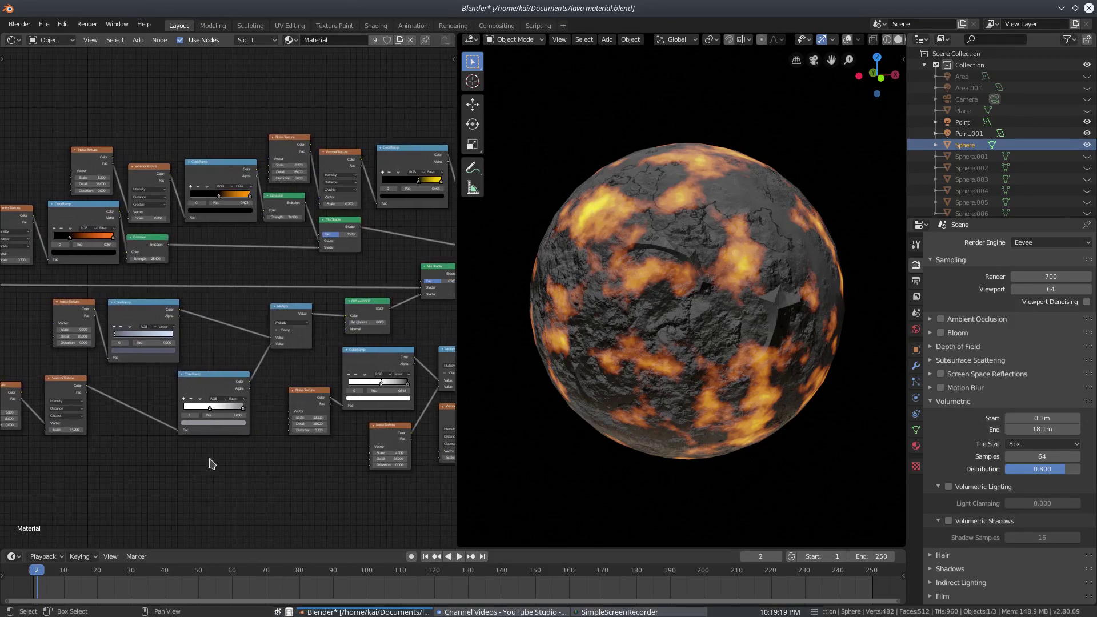
{"action": "middle_click_drag", "start_coordinate": [313, 474], "coordinate": [159, 481]}
{"action": "middle_click_drag", "start_coordinate": [335, 513], "coordinate": [205, 516]}
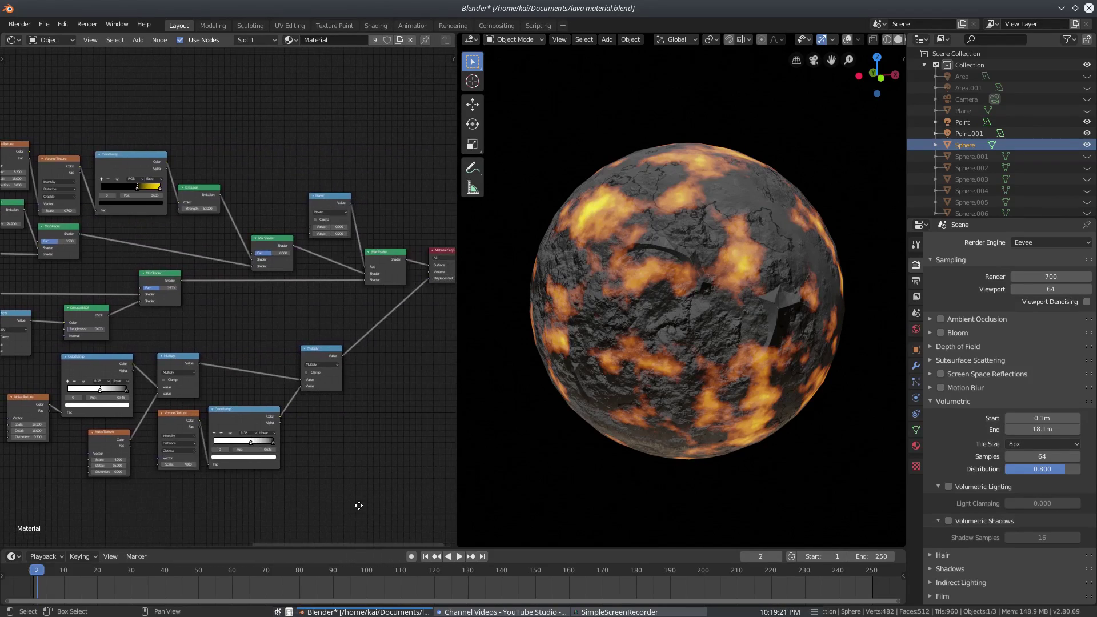
{"action": "middle_click_drag", "start_coordinate": [358, 505], "coordinate": [316, 502]}
{"action": "middle_click_drag", "start_coordinate": [150, 492], "coordinate": [184, 462]}
{"action": "middle_click_drag", "start_coordinate": [327, 338], "coordinate": [361, 339]}
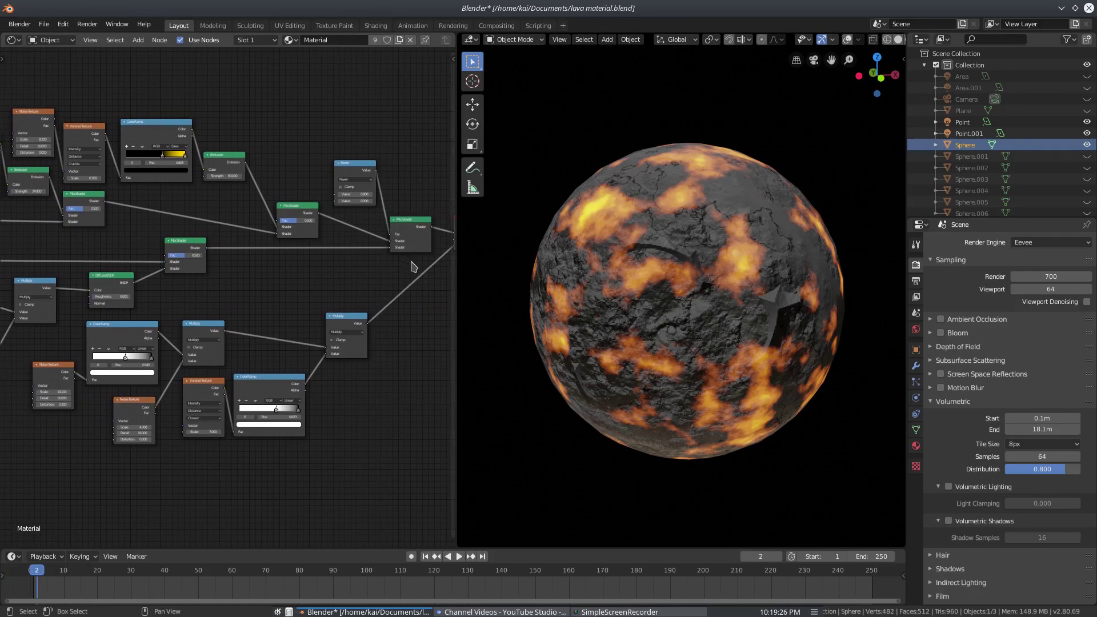
Disconnect the displacement branch from the Material Output and move its nodes down, away from the rest of the tree
{"action": "middle_click_drag", "start_coordinate": [415, 253], "coordinate": [389, 250]}
{"action": "left_click_drag", "start_coordinate": [428, 243], "coordinate": [420, 255]}
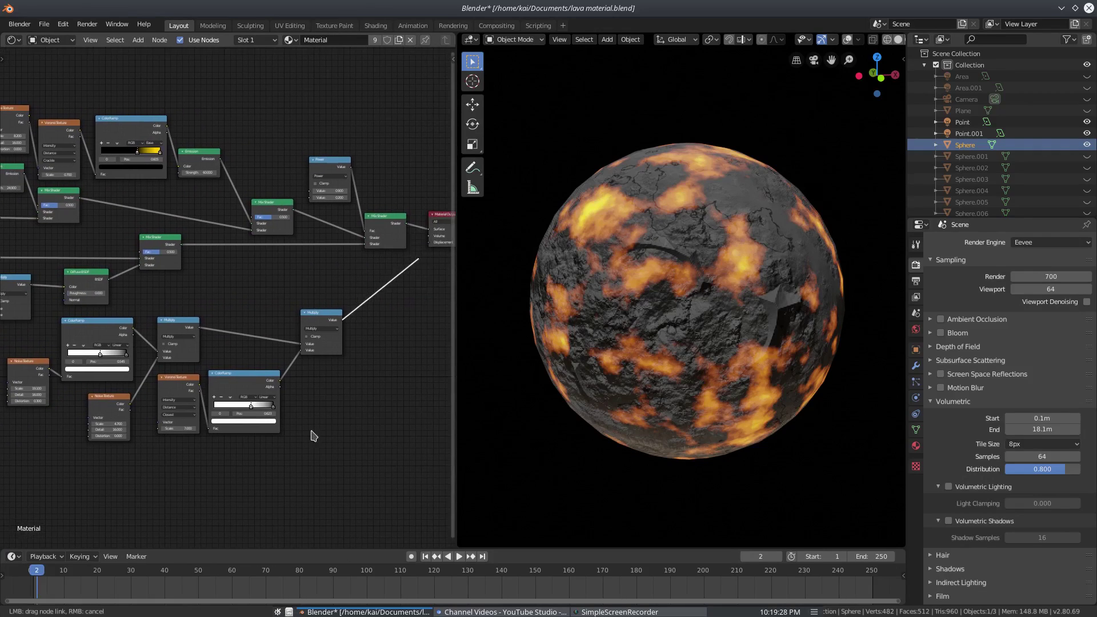
{"action": "middle_click_drag", "start_coordinate": [197, 381], "coordinate": [250, 358]}
{"action": "left_click_drag", "start_coordinate": [91, 309], "coordinate": [447, 467]}
{"action": "left_click_drag", "start_coordinate": [295, 345], "coordinate": [350, 402]}
{"action": "middle_click_drag", "start_coordinate": [251, 418], "coordinate": [326, 390]}
{"action": "key", "text": "g"}
{"action": "key", "text": "x"}
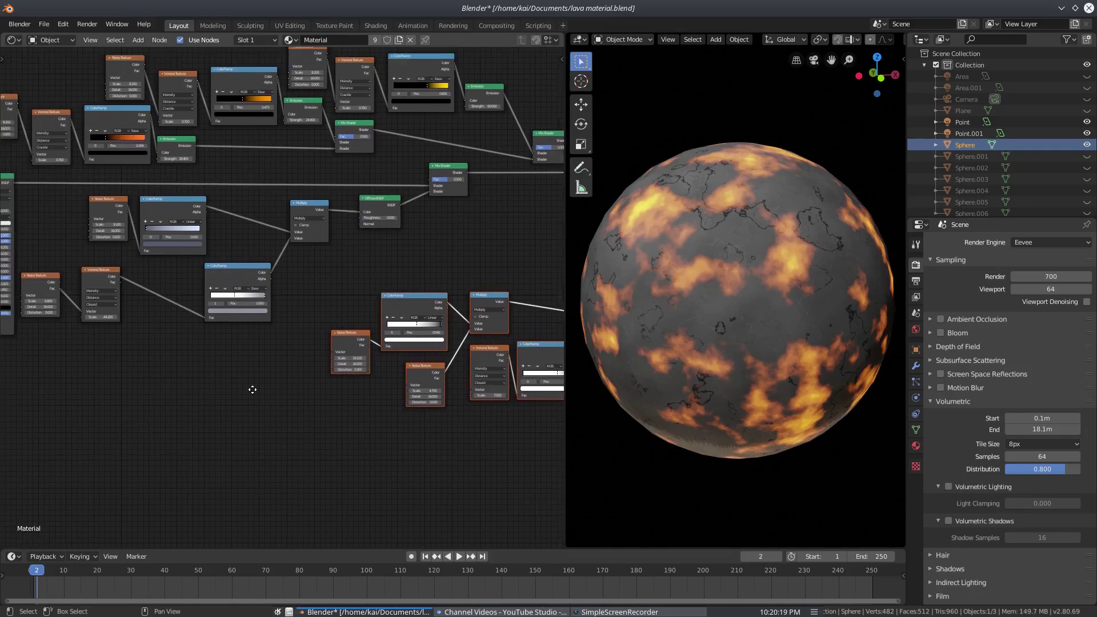
Examine the dark crack lines on the sphere and the Noise Texture, Voronoi Texture and ColorRamp nodes feeding the Principled BSDF
{"action": "middle_click_drag", "start_coordinate": [252, 386], "coordinate": [350, 465]}
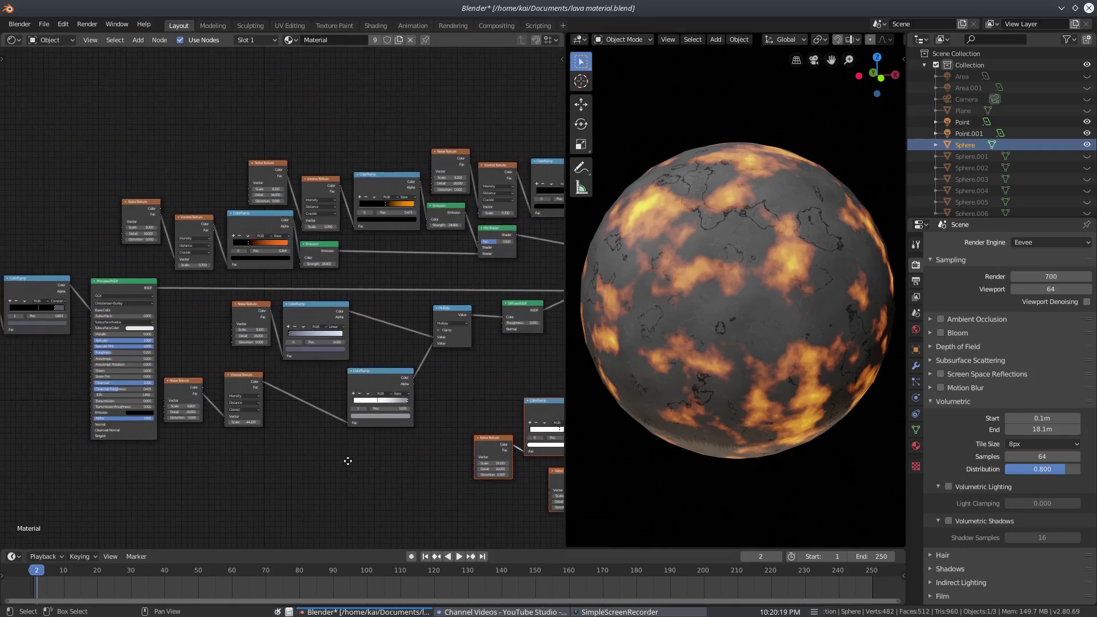
{"action": "middle_click_drag", "start_coordinate": [399, 335], "coordinate": [424, 379]}
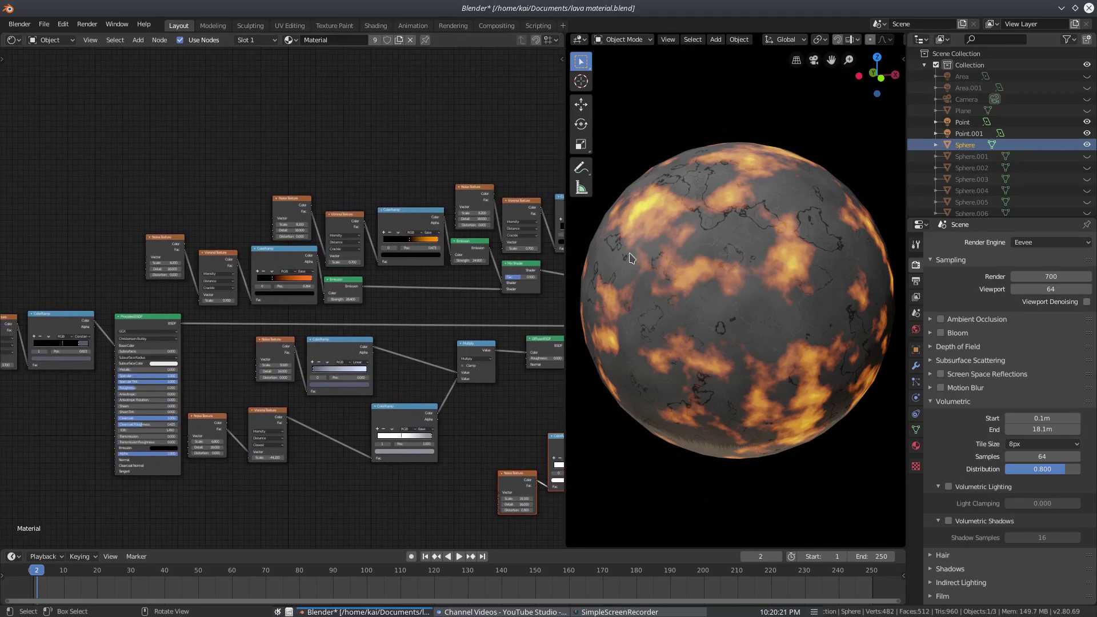
{"action": "scroll", "coordinate": [773, 229], "scroll_direction": "up", "scroll_amount": 6}
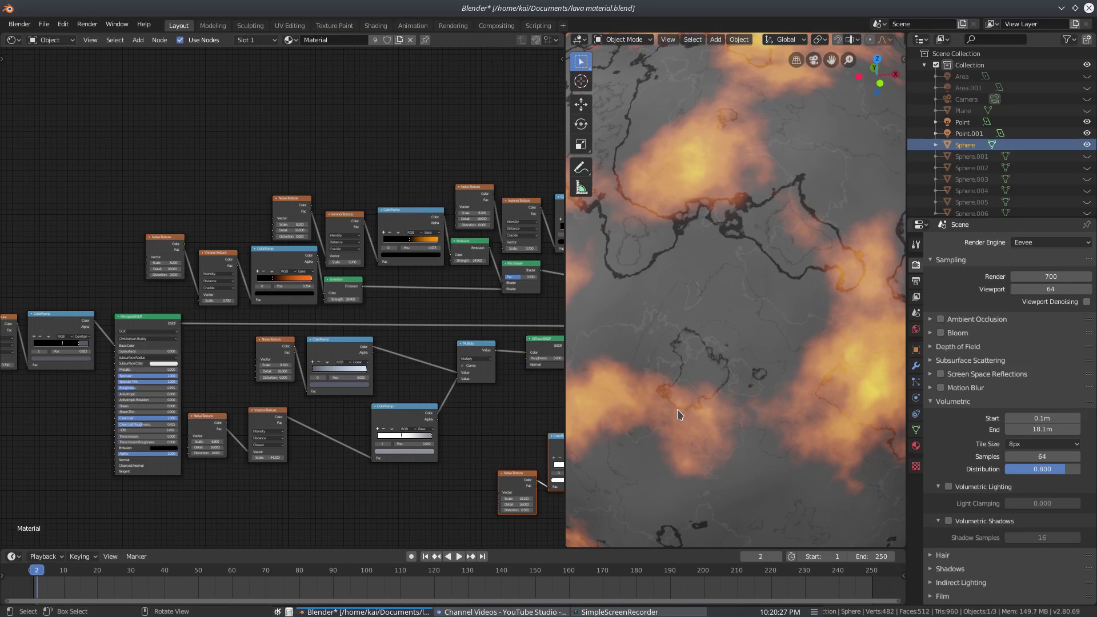
{"action": "middle_click_drag", "start_coordinate": [678, 414], "coordinate": [701, 314]}
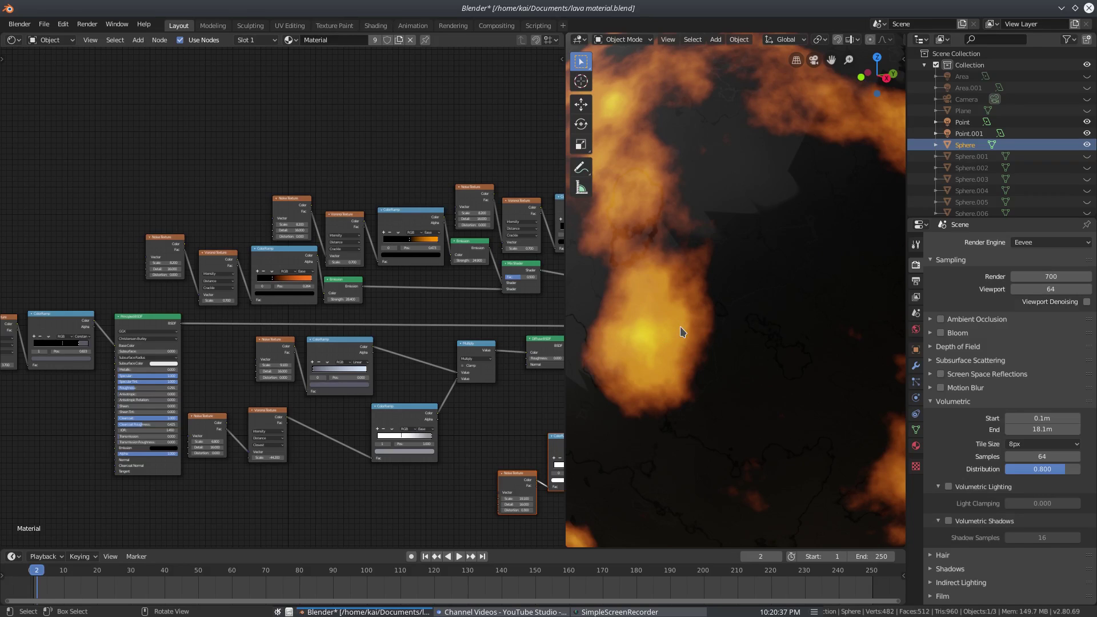
{"action": "middle_click_drag", "start_coordinate": [385, 361], "coordinate": [521, 320]}
{"action": "middle_click_drag", "start_coordinate": [338, 367], "coordinate": [204, 321]}
{"action": "scroll", "coordinate": [57, 323], "scroll_direction": "up", "scroll_amount": 5}
{"action": "scroll", "coordinate": [204, 321], "scroll_direction": "up", "scroll_amount": 2}
{"action": "scroll", "coordinate": [740, 372], "scroll_direction": "down", "scroll_amount": 6}
{"action": "middle_click_drag", "start_coordinate": [830, 374], "coordinate": [902, 388]}
{"action": "scroll", "coordinate": [165, 320], "scroll_direction": "up", "scroll_amount": 2}
{"action": "middle_click_drag", "start_coordinate": [369, 485], "coordinate": [335, 480]}
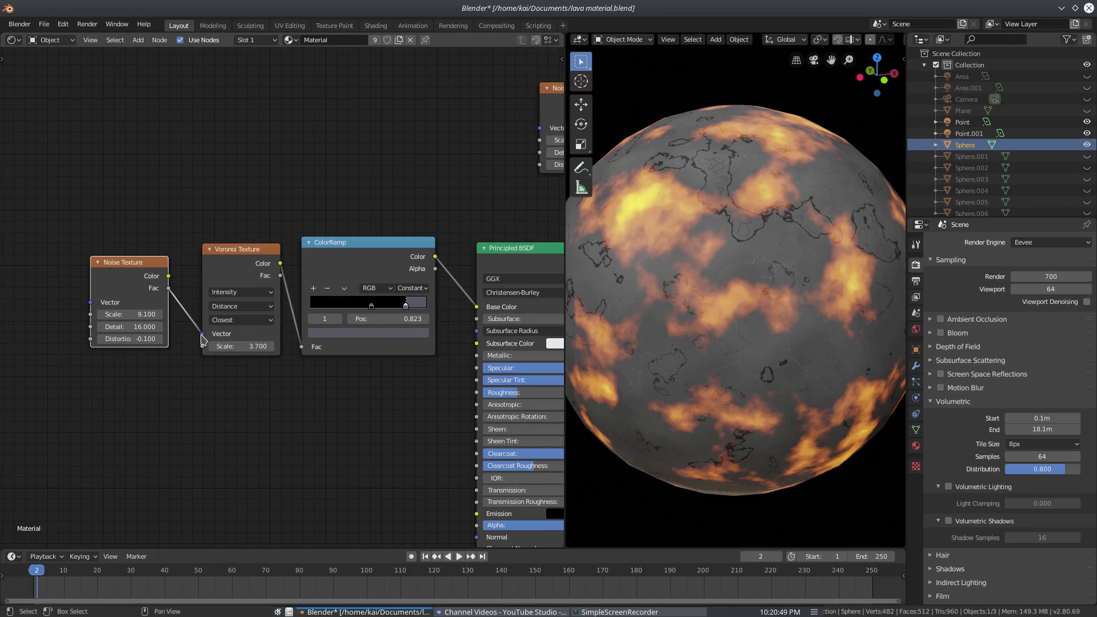
{"action": "scroll", "coordinate": [366, 465], "scroll_direction": "down", "scroll_amount": 2}
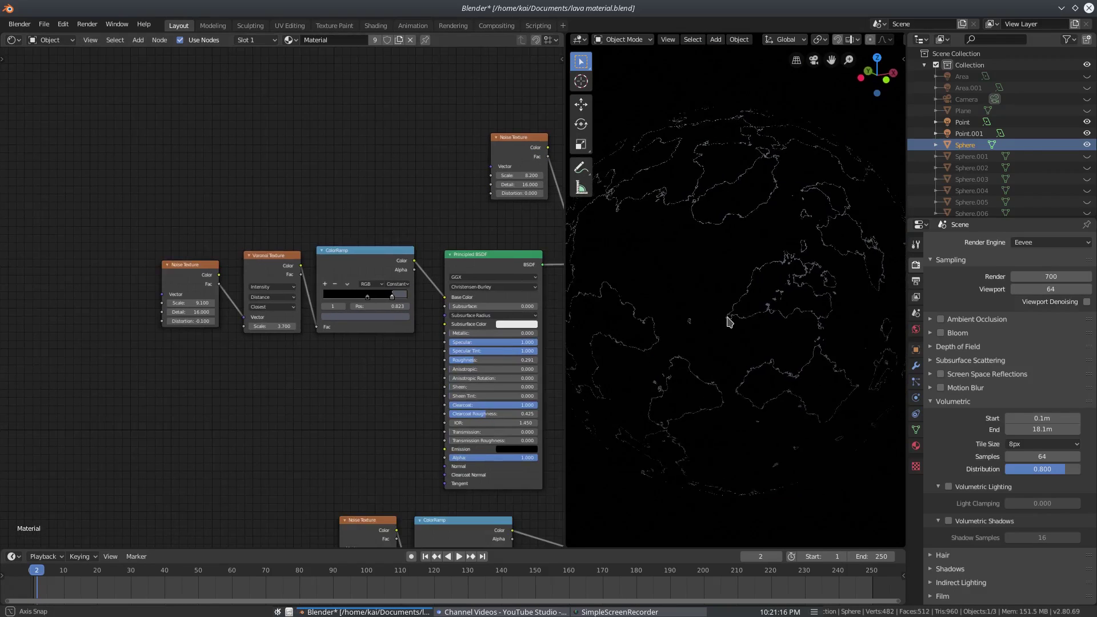
Move the Material Output node right beside the Principled BSDF node
{"action": "middle_click_drag", "start_coordinate": [730, 318], "coordinate": [743, 293]}
{"action": "scroll", "coordinate": [331, 398], "scroll_direction": "up", "scroll_amount": 2}
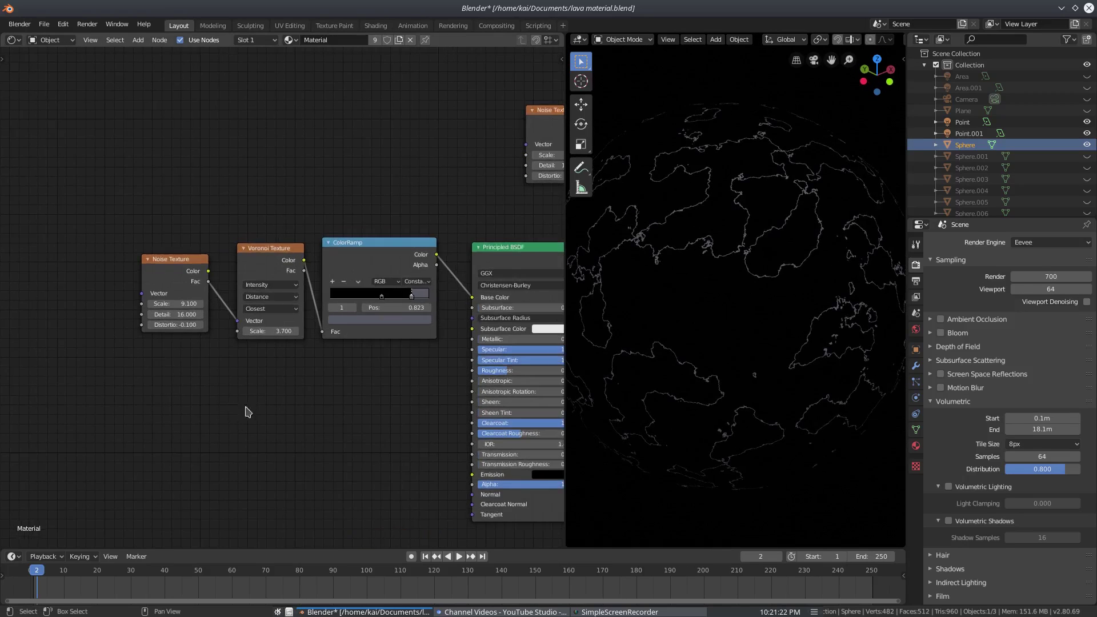
{"action": "middle_click_drag", "start_coordinate": [252, 409], "coordinate": [231, 410]}
{"action": "middle_click_drag", "start_coordinate": [375, 364], "coordinate": [191, 358]}
{"action": "scroll", "coordinate": [285, 363], "scroll_direction": "down", "scroll_amount": 2}
{"action": "scroll", "coordinate": [257, 356], "scroll_direction": "down", "scroll_amount": 9}
{"action": "middle_click_drag", "start_coordinate": [302, 348], "coordinate": [74, 360]}
{"action": "left_click_drag", "start_coordinate": [559, 280], "coordinate": [85, 297]}
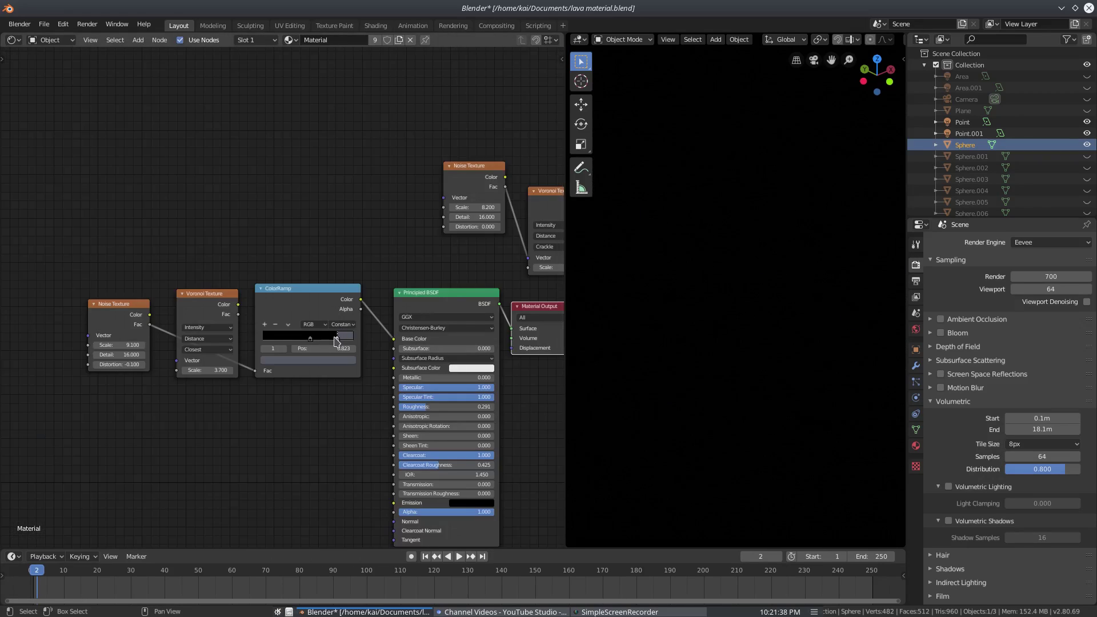
Try the ColorRamp's grey stop at position 0.527, and undo this together with the direct Noise Texture link
{"action": "left_click_drag", "start_coordinate": [319, 341], "coordinate": [307, 341]}
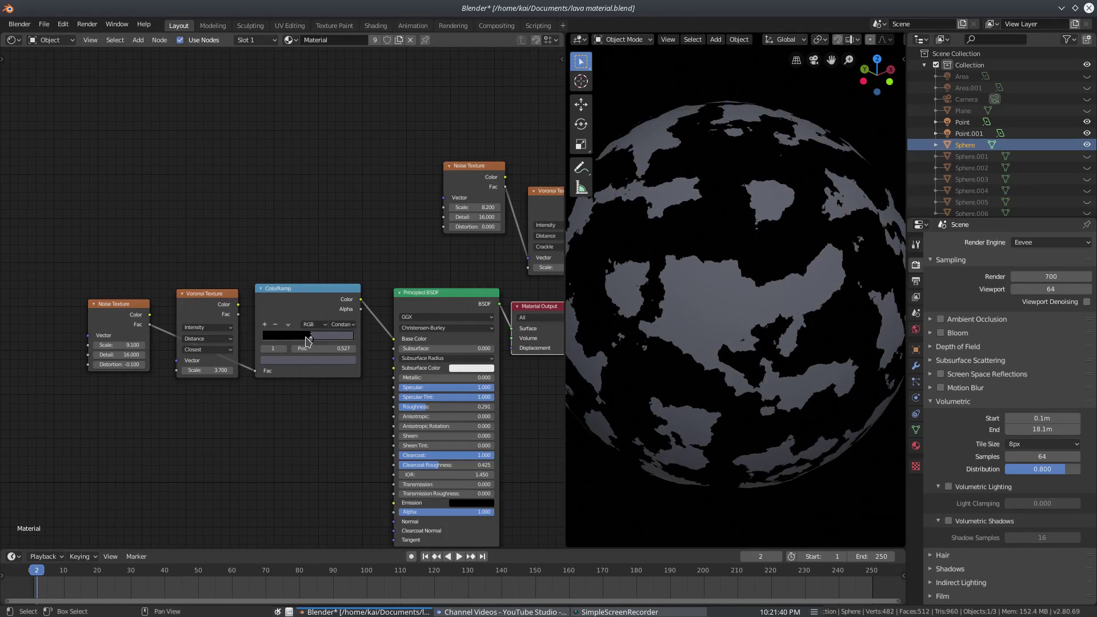
{"action": "scroll", "coordinate": [681, 350], "scroll_direction": "down", "scroll_amount": 2}
{"action": "mouse_move", "coordinate": [682, 355]}
{"action": "middle_mouse_down"}
{"action": "mouse_move", "coordinate": [720, 335]}
{"action": "mouse_move", "coordinate": [657, 320]}
{"action": "mouse_move", "coordinate": [674, 350]}
{"action": "middle_mouse_up"}
{"action": "key", "text": "ctrl+z"}
{"action": "key", "text": "ctrl+z"}
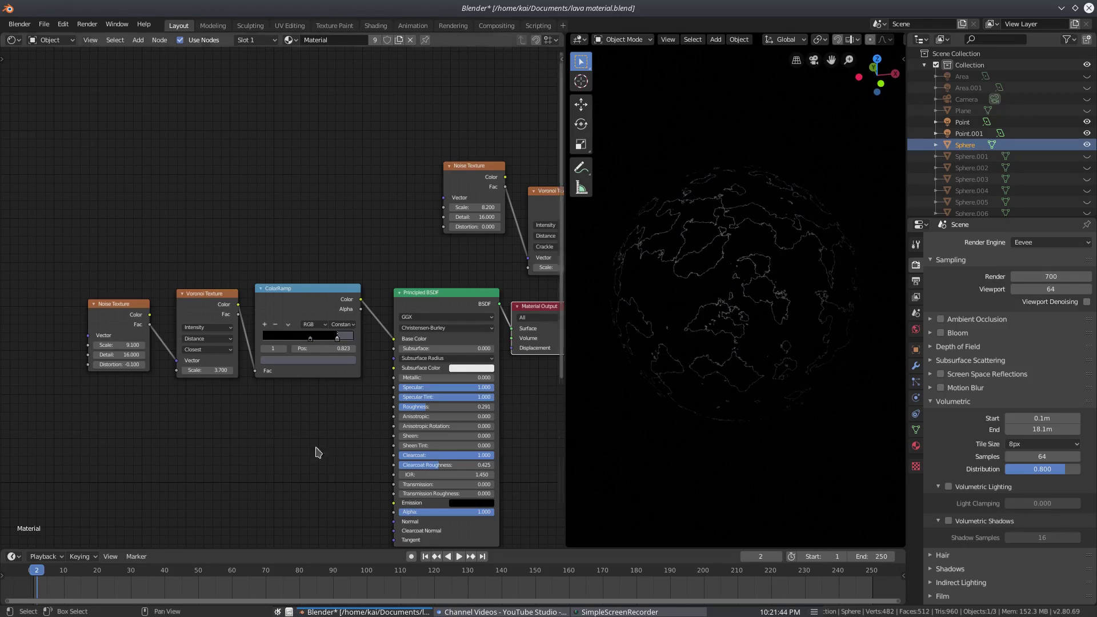
Try another Voronoi Texture scale, and delete the unconnected ColorRamp node above the base color chain
{"action": "scroll", "coordinate": [280, 459], "scroll_direction": "up", "scroll_amount": 3}
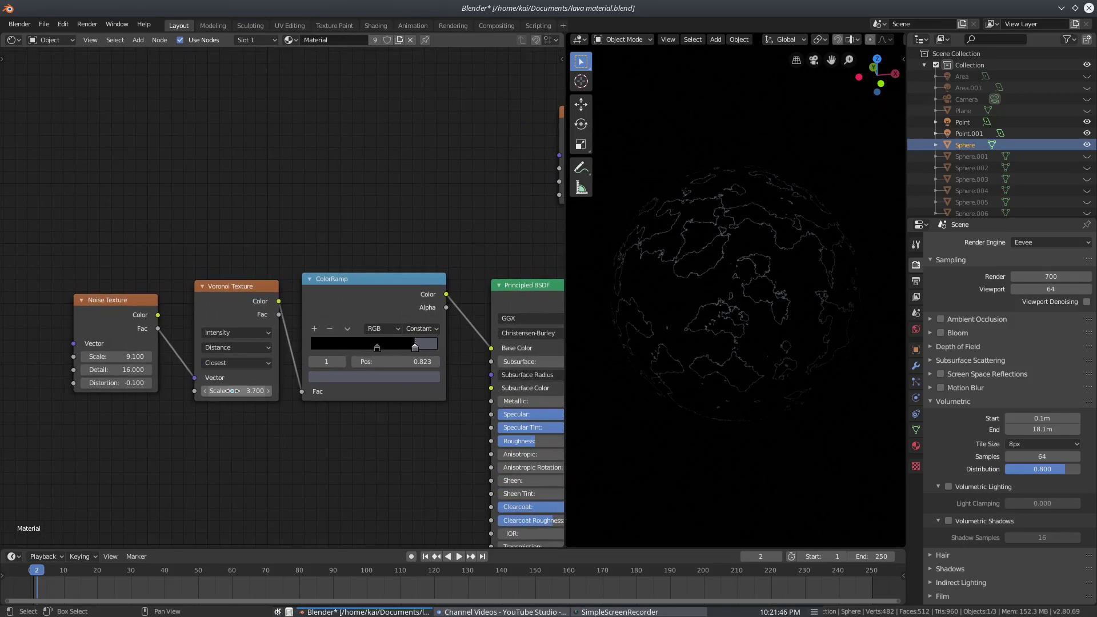
{"action": "mouse_move", "coordinate": [236, 391]}
{"action": "left_mouse_down"}
{"action": "mouse_move", "coordinate": [215, 391]}
{"action": "mouse_move", "coordinate": [270, 390]}
{"action": "mouse_move", "coordinate": [215, 390]}
{"action": "mouse_move", "coordinate": [271, 391]}
{"action": "mouse_move", "coordinate": [217, 391]}
{"action": "mouse_move", "coordinate": [248, 391]}
{"action": "left_mouse_up"}
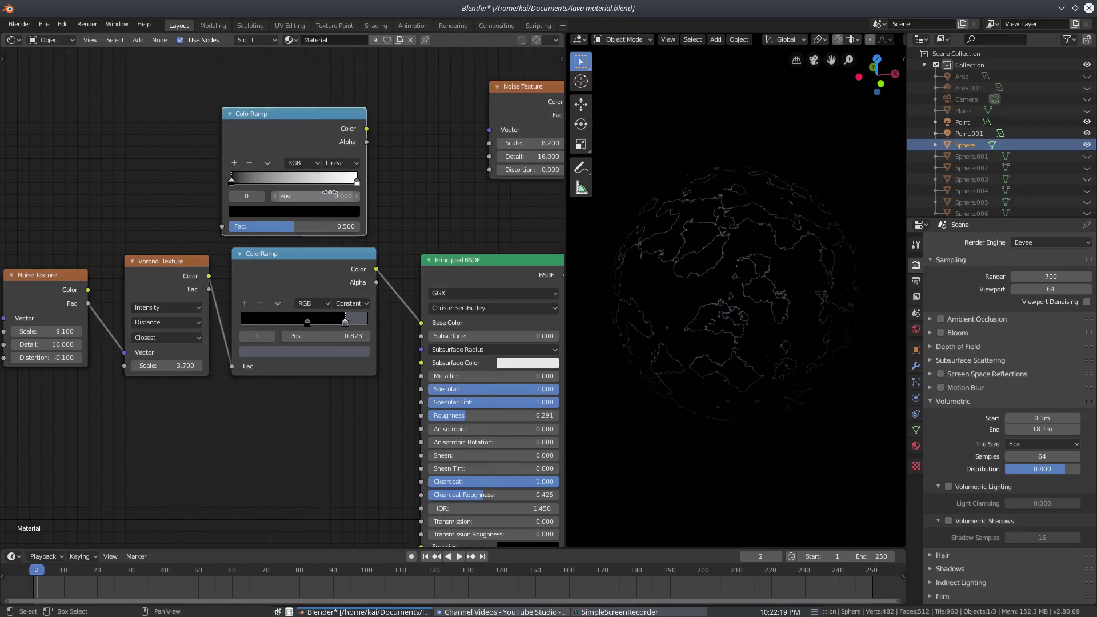
{"action": "key", "text": "x"}
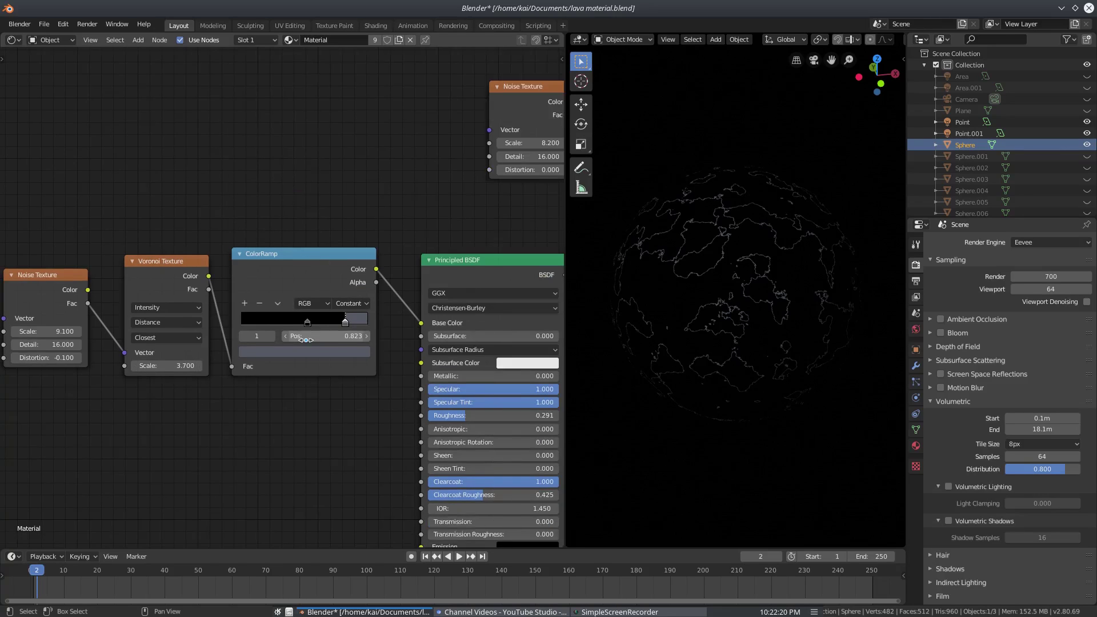
Check the black and grey stops of the base color ColorRamp and set its interpolation to Constant
{"action": "scroll", "coordinate": [307, 340], "scroll_direction": "up", "scroll_amount": 1}
{"action": "left_click", "coordinate": [307, 324]}
{"action": "left_click", "coordinate": [355, 327]}
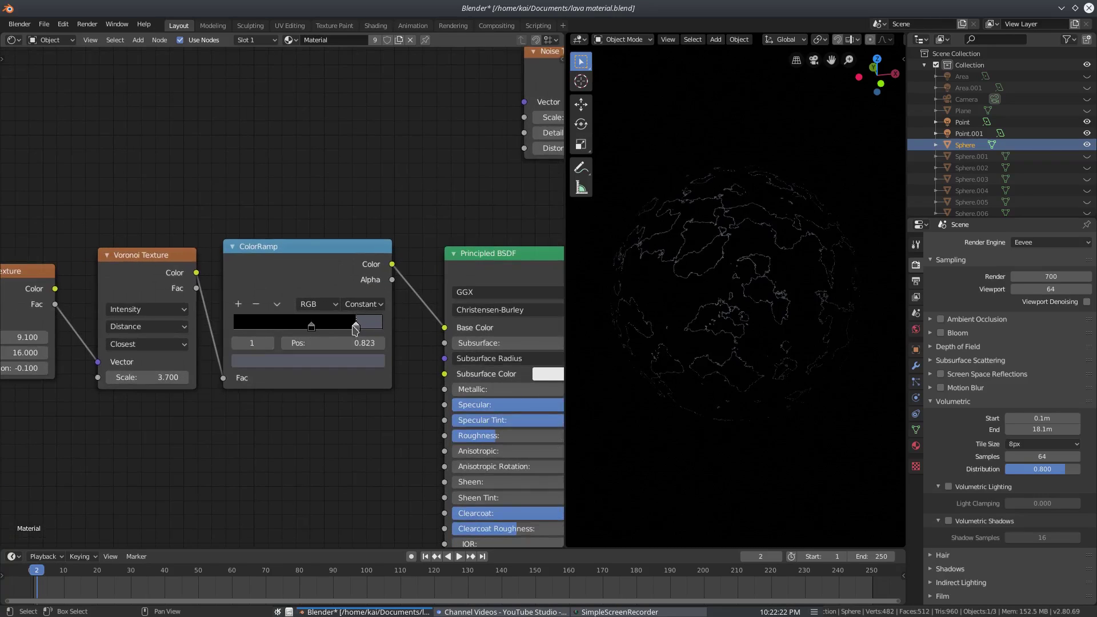
{"action": "left_click", "coordinate": [353, 361]}
{"action": "left_click", "coordinate": [368, 306]}
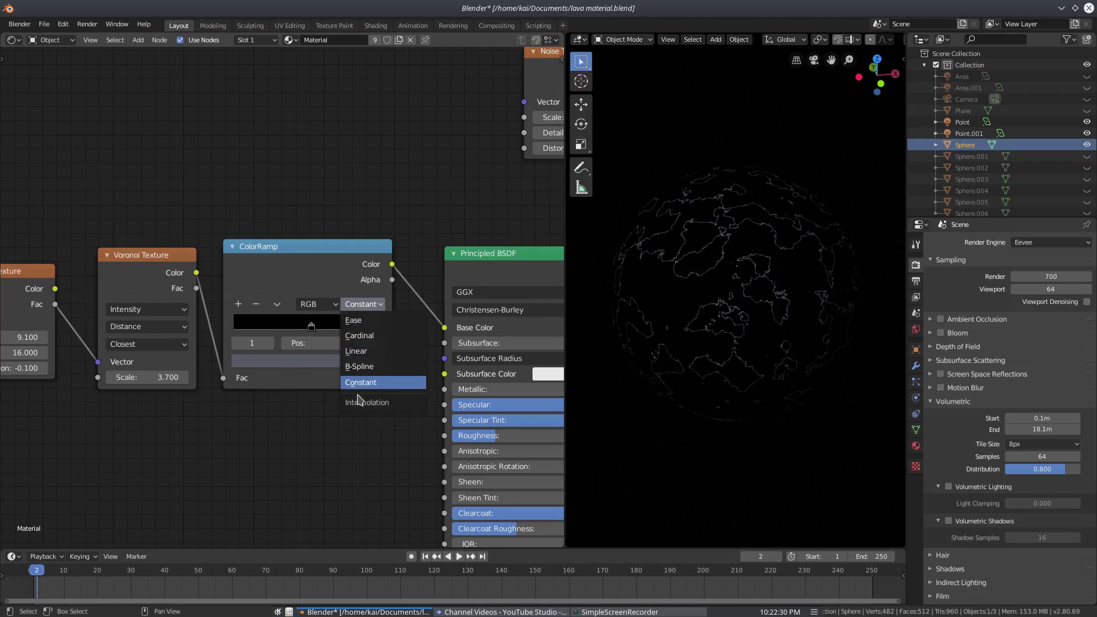
{"action": "left_click", "coordinate": [377, 385]}
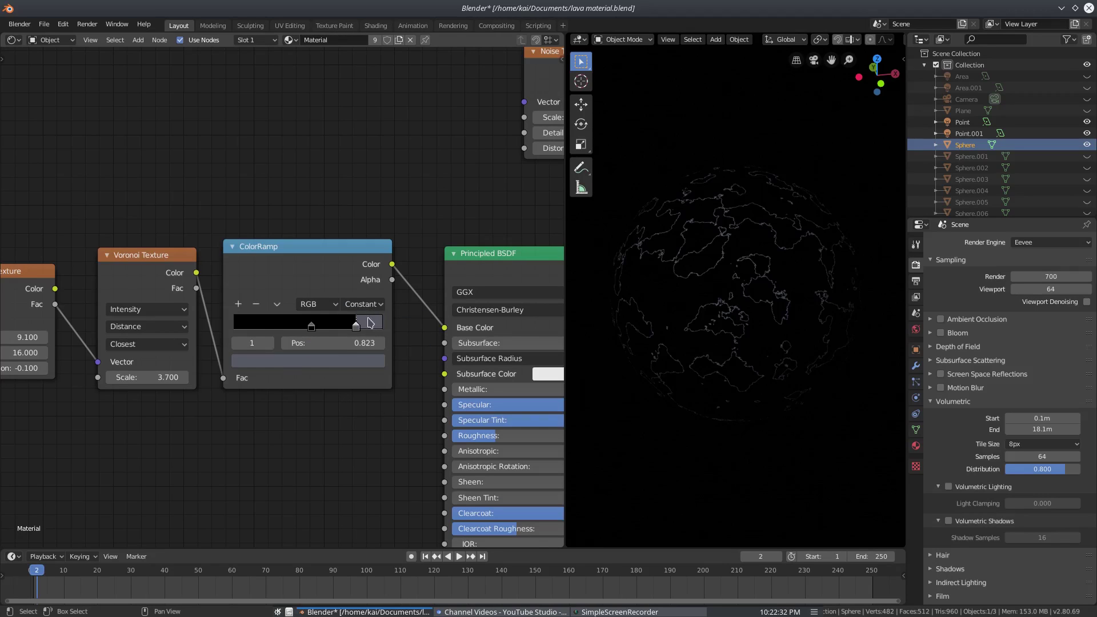
Try Cardinal interpolation with the black stop at 0.636 on the base color ColorRamp, and undo the changes
{"action": "mouse_move", "coordinate": [354, 327]}
{"action": "left_mouse_down"}
{"action": "mouse_move", "coordinate": [333, 327]}
{"action": "mouse_move", "coordinate": [342, 328]}
{"action": "left_mouse_up"}
{"action": "scroll", "coordinate": [623, 337], "scroll_direction": "up", "scroll_amount": 5}
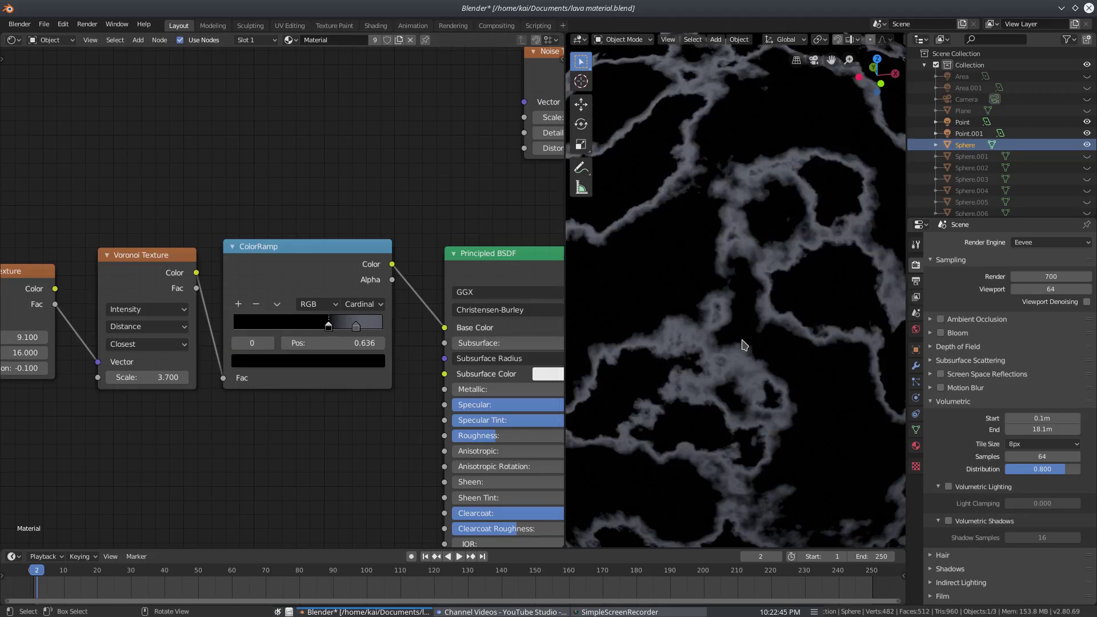
{"action": "scroll", "coordinate": [743, 344], "scroll_direction": "down", "scroll_amount": 5}
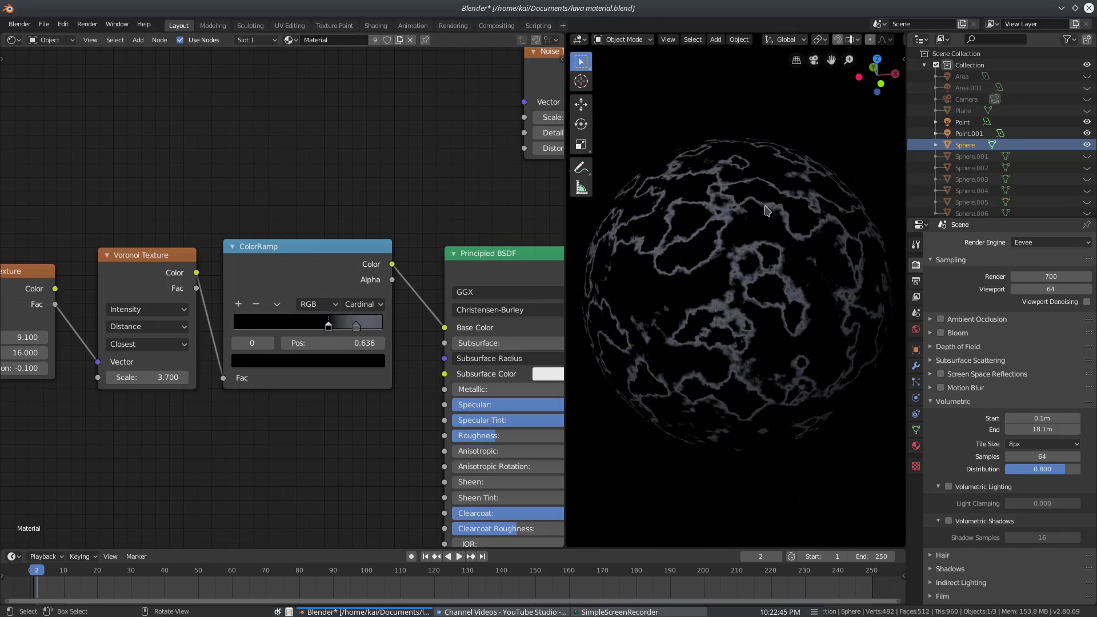
{"action": "key", "text": "ctrl+z"}
{"action": "key", "text": "ctrl+z"}
{"action": "key", "text": "ctrl+z"}
{"action": "key", "text": "ctrl+z"}
{"action": "key", "text": "ctrl+z"}
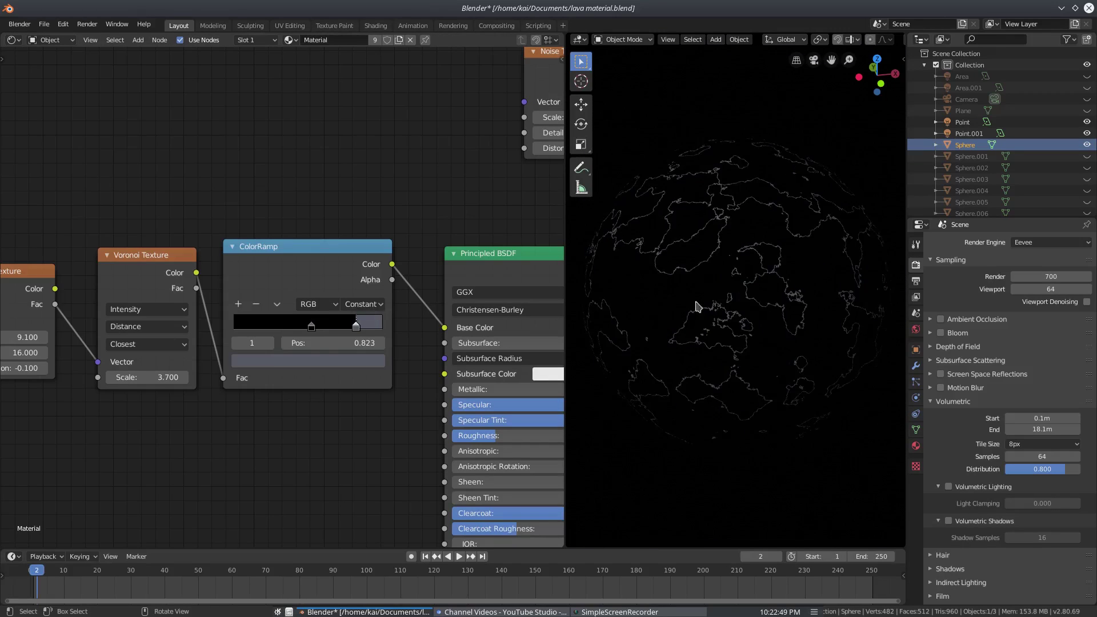
{"action": "scroll", "coordinate": [706, 286], "scroll_direction": "up", "scroll_amount": 3}
{"action": "middle_click_drag", "start_coordinate": [770, 264], "coordinate": [795, 287]}
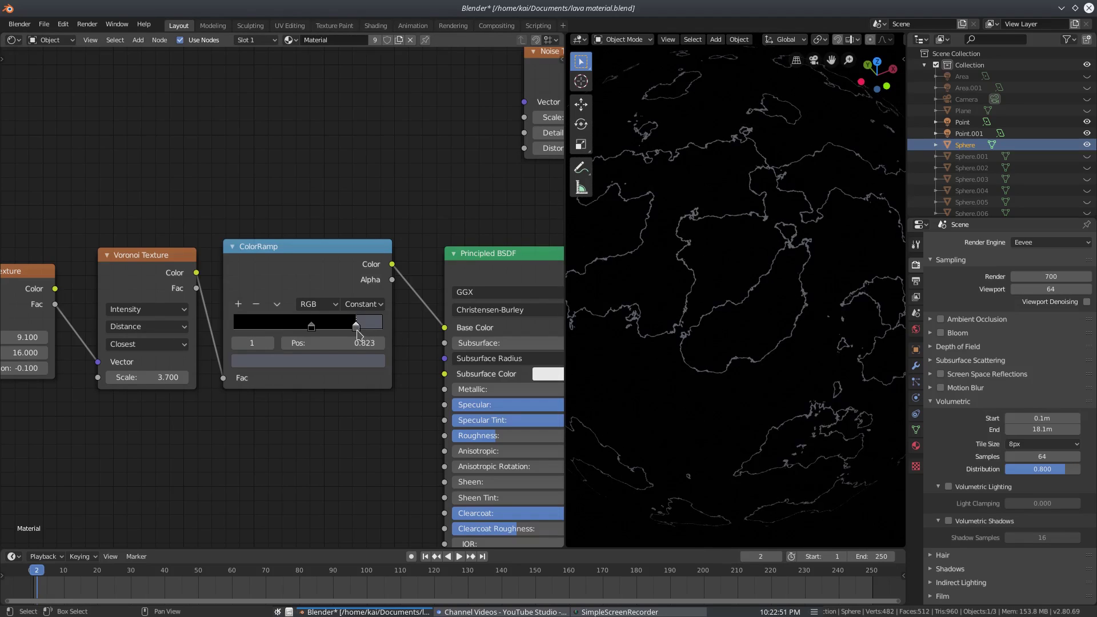
Examine the base color ColorRamp's grey stop, the crack lines on the sphere and the Principled BSDF settings
{"action": "mouse_move", "coordinate": [357, 330]}
{"action": "left_mouse_down"}
{"action": "mouse_move", "coordinate": [371, 324]}
{"action": "mouse_move", "coordinate": [323, 320]}
{"action": "mouse_move", "coordinate": [359, 326]}
{"action": "left_mouse_up"}
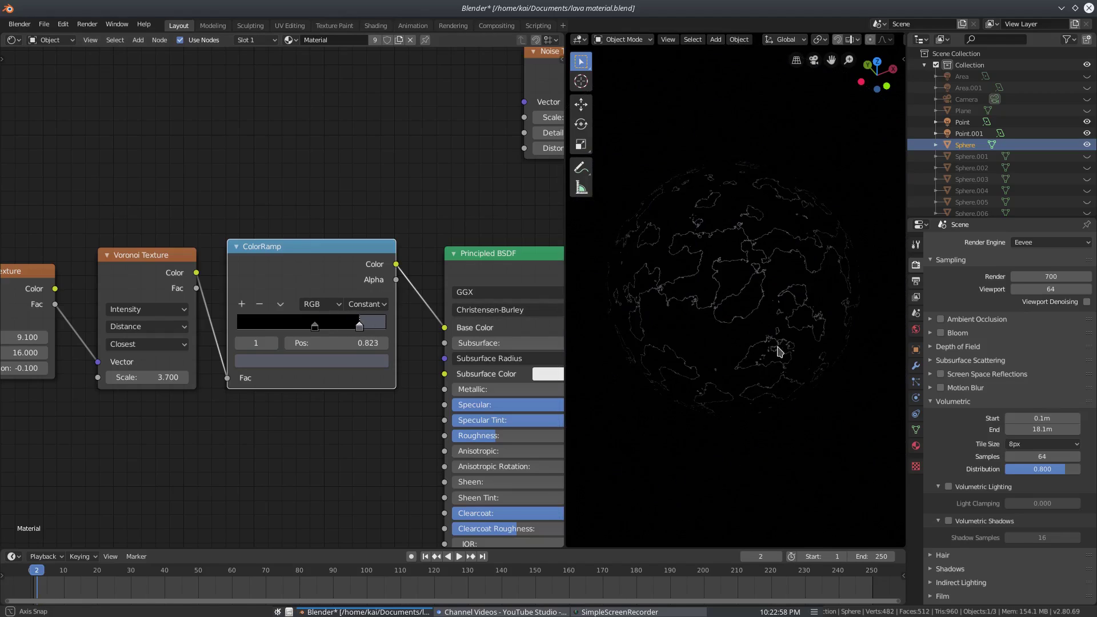
{"action": "middle_click_drag", "start_coordinate": [780, 350], "coordinate": [752, 343]}
{"action": "middle_click_drag", "start_coordinate": [349, 371], "coordinate": [178, 325]}
{"action": "scroll", "coordinate": [286, 347], "scroll_direction": "down", "scroll_amount": 3}
{"action": "middle_click_drag", "start_coordinate": [291, 346], "coordinate": [365, 312]}
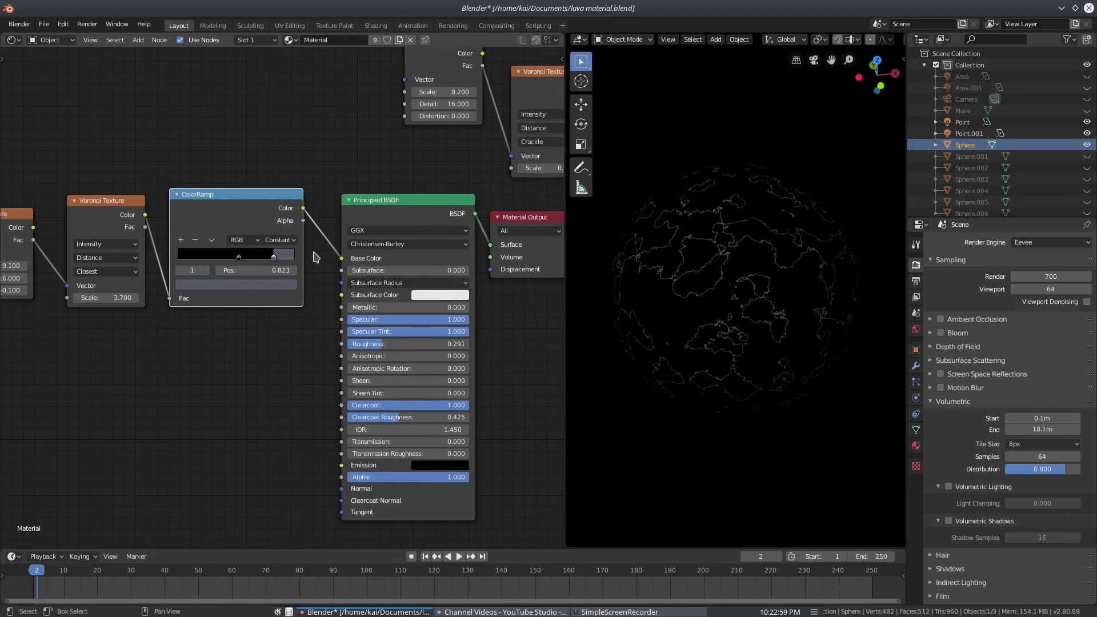
{"action": "left_click_drag", "start_coordinate": [403, 213], "coordinate": [387, 208]}
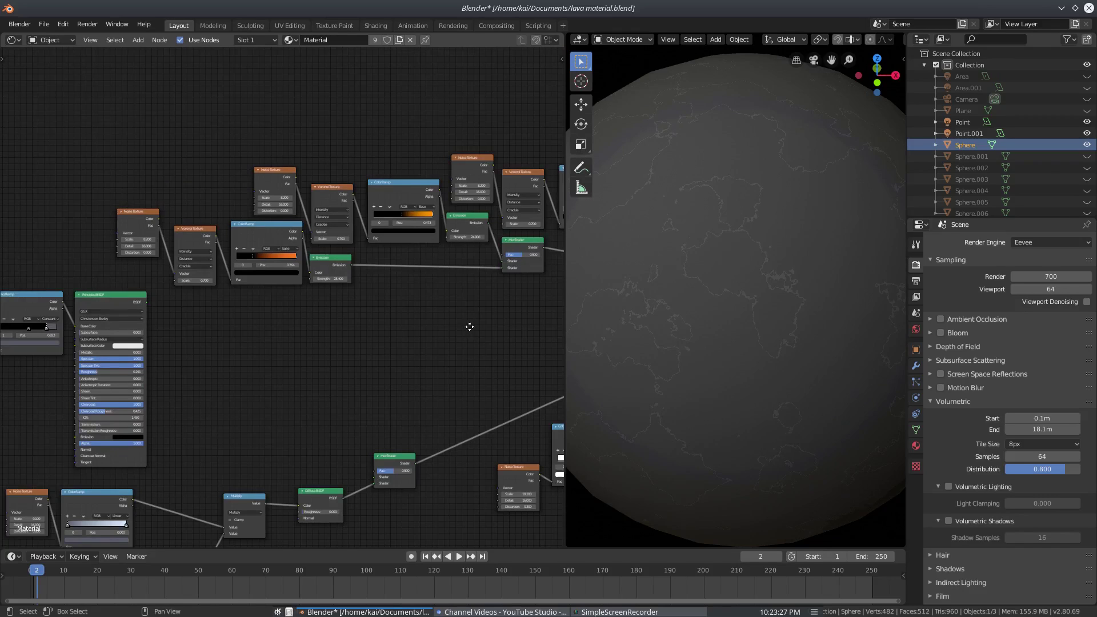
Trace the second texture chain from its Noise and Voronoi Textures through Multiply and Diffuse BSDF to the Mix Shader
{"action": "middle_click_drag", "start_coordinate": [465, 324], "coordinate": [521, 263]}
{"action": "scroll", "coordinate": [207, 235], "scroll_direction": "up", "scroll_amount": 4}
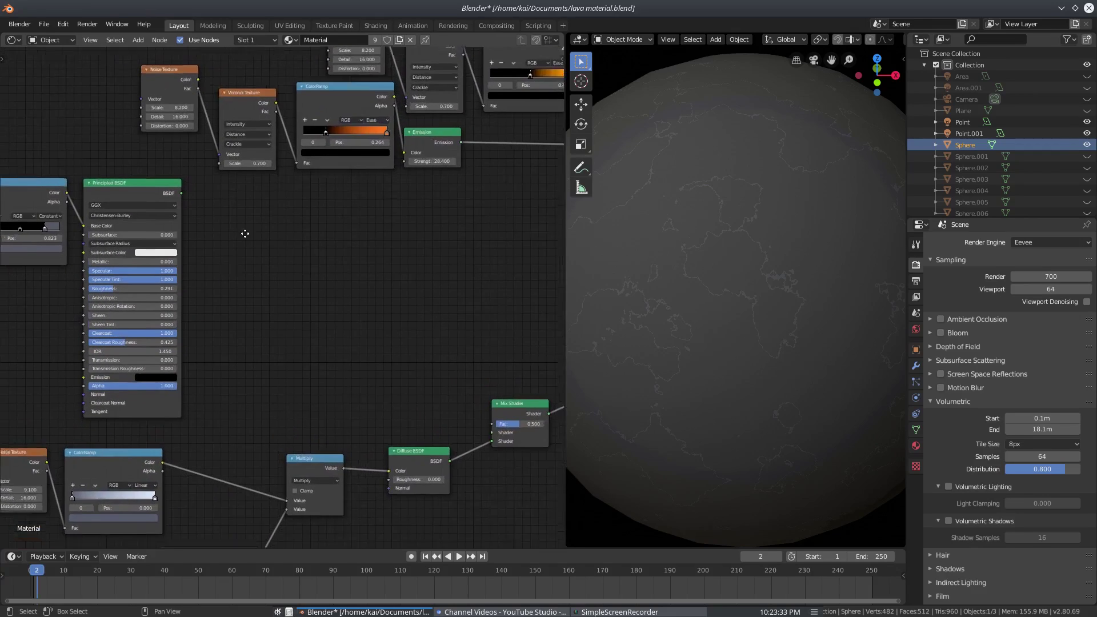
{"action": "middle_click_drag", "start_coordinate": [453, 130], "coordinate": [33, 443]}
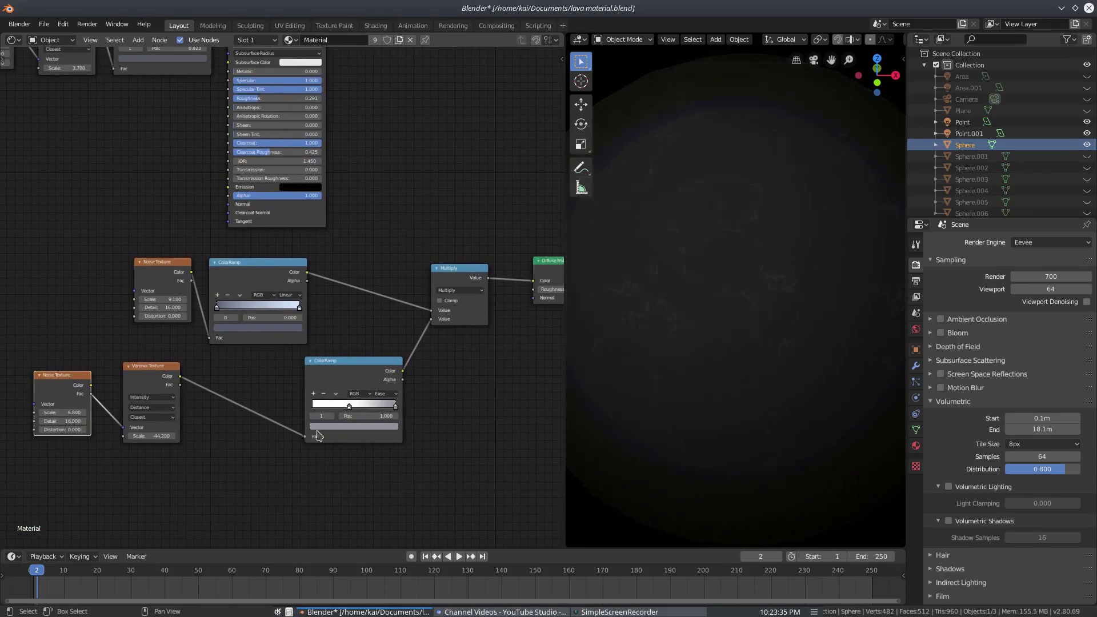
{"action": "middle_click_drag", "start_coordinate": [389, 349], "coordinate": [297, 382]}
{"action": "middle_click_drag", "start_coordinate": [404, 331], "coordinate": [329, 365]}
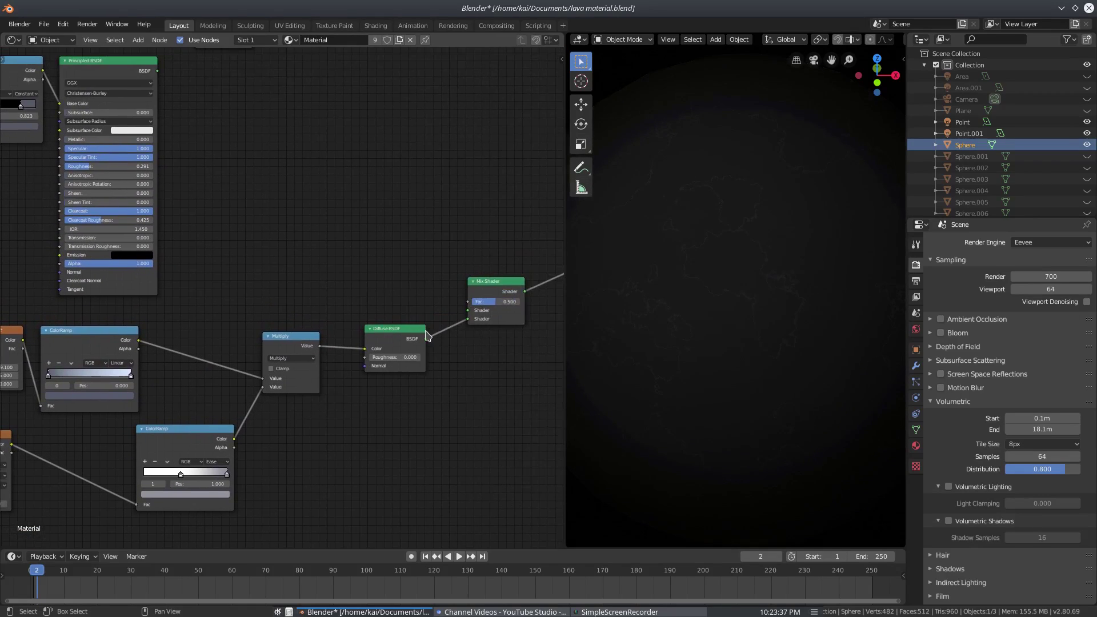
{"action": "middle_click_drag", "start_coordinate": [237, 301], "coordinate": [364, 231]}
{"action": "middle_click_drag", "start_coordinate": [445, 313], "coordinate": [282, 362]}
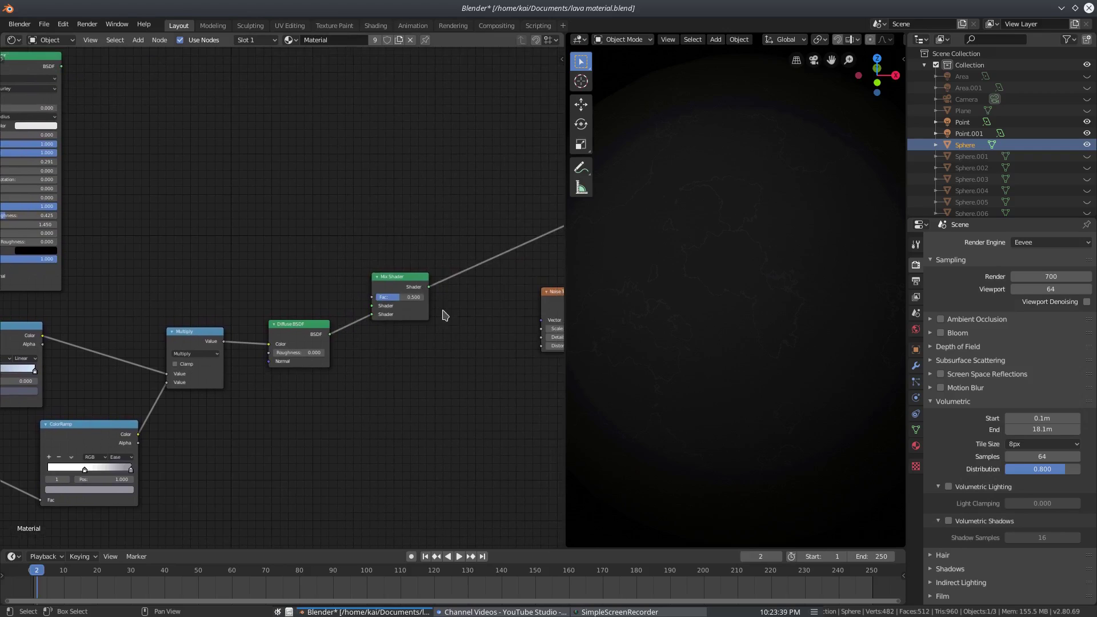
{"action": "middle_click_drag", "start_coordinate": [323, 198], "coordinate": [178, 318]}
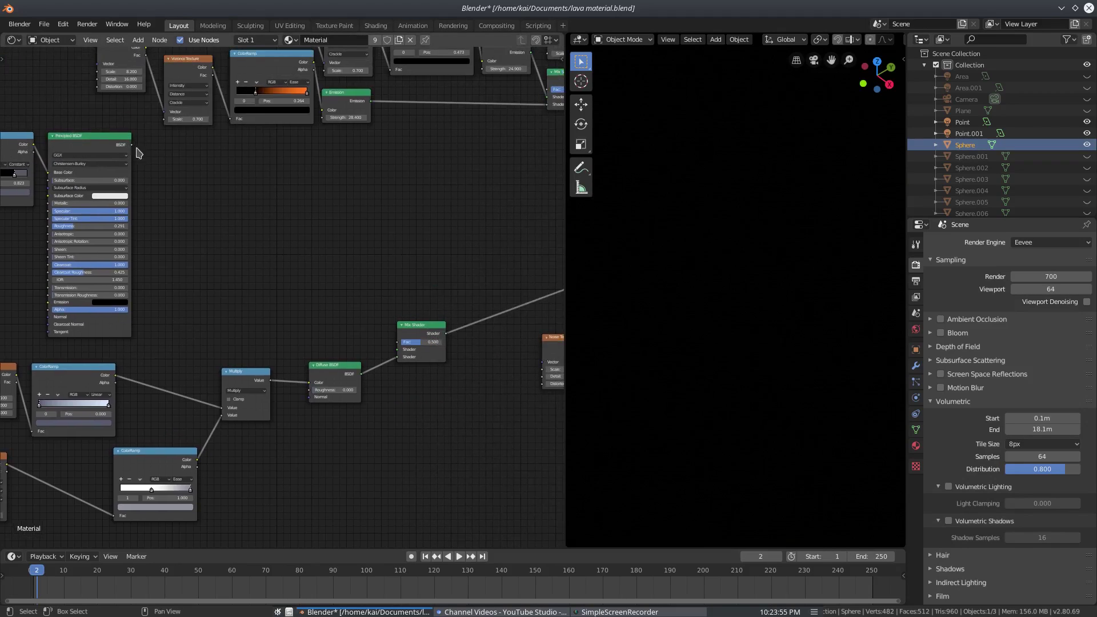
Connect the Principled BSDF to the Mix Shader's first Shader input and inspect the sphere's surface
{"action": "left_click_drag", "start_coordinate": [132, 146], "coordinate": [398, 349]}
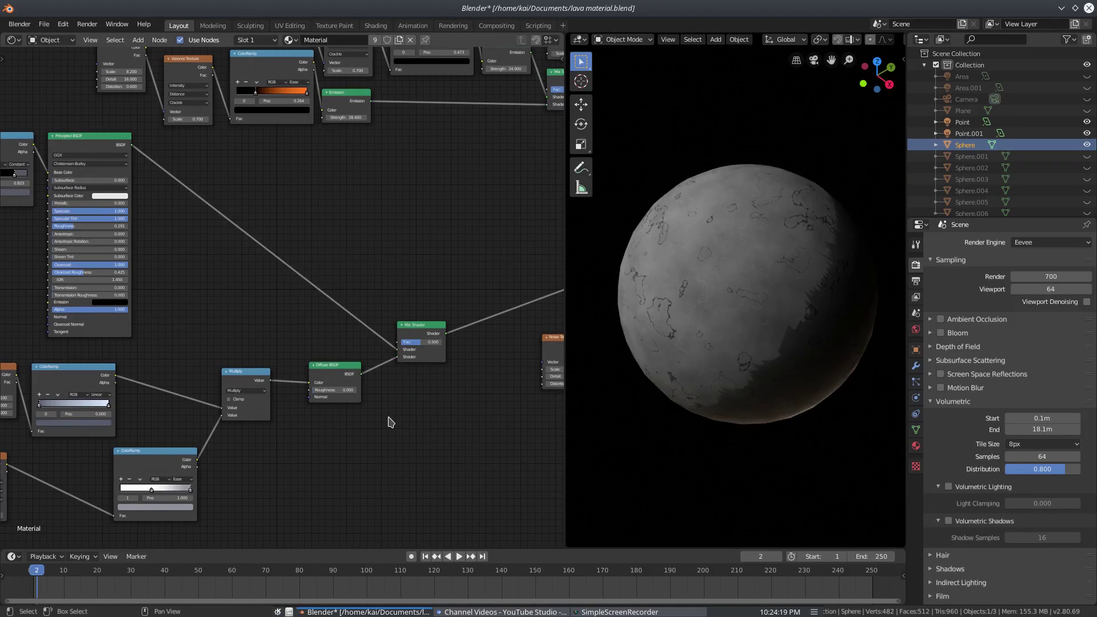
{"action": "middle_click_drag", "start_coordinate": [742, 357], "coordinate": [828, 313]}
{"action": "scroll", "coordinate": [841, 333], "scroll_direction": "up", "scroll_amount": 2}
{"action": "scroll", "coordinate": [841, 333], "scroll_direction": "down", "scroll_amount": 1}
{"action": "scroll", "coordinate": [780, 316], "scroll_direction": "down", "scroll_amount": 1}
{"action": "scroll", "coordinate": [675, 300], "scroll_direction": "up", "scroll_amount": 2}
{"action": "middle_click_drag", "start_coordinate": [673, 296], "coordinate": [732, 298]}
Examine the lower Noise Texture, Voronoi Texture and ColorRamp chain feeding the Multiply node's second value
{"action": "middle_click_drag", "start_coordinate": [267, 410], "coordinate": [64, 297]}
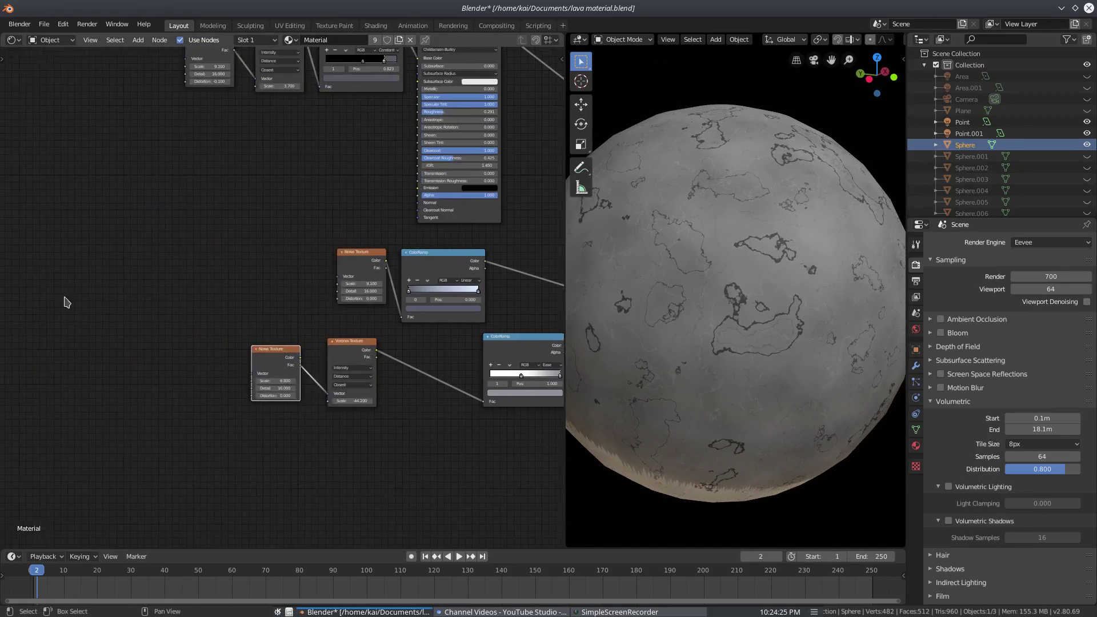
{"action": "scroll", "coordinate": [691, 314], "scroll_direction": "up", "scroll_amount": 2}
{"action": "middle_click_drag", "start_coordinate": [351, 349], "coordinate": [290, 320]}
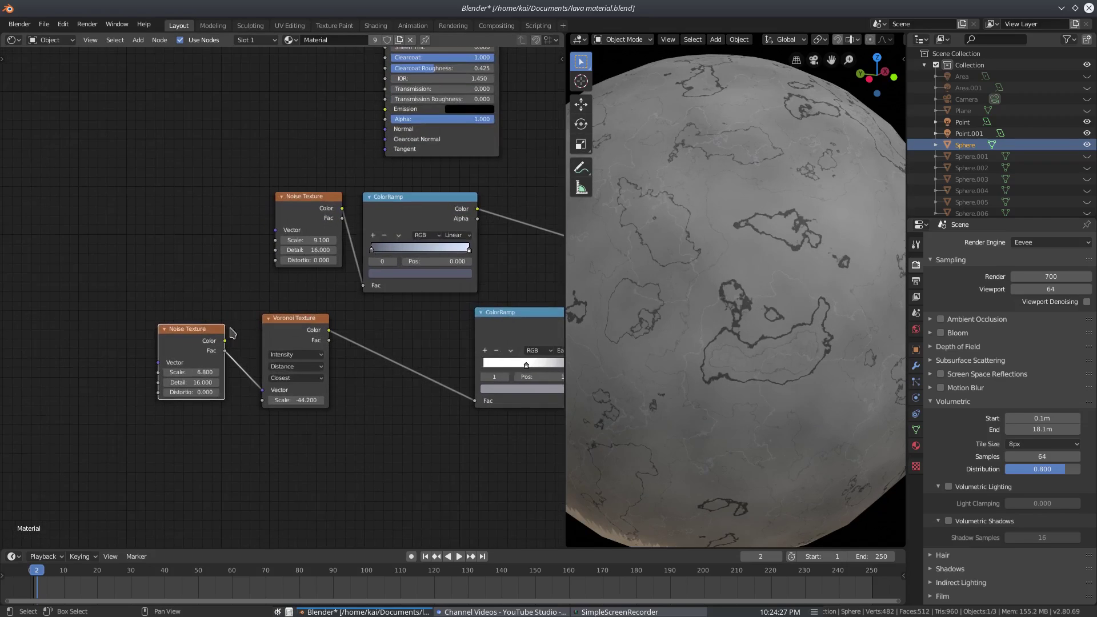
{"action": "middle_click_drag", "start_coordinate": [194, 332], "coordinate": [109, 337]}
{"action": "left_click", "coordinate": [207, 193]}
{"action": "left_click", "coordinate": [190, 327]}
{"action": "middle_click_drag", "start_coordinate": [328, 312], "coordinate": [218, 358]}
{"action": "scroll", "coordinate": [309, 333], "scroll_direction": "down", "scroll_amount": 1}
{"action": "middle_click_drag", "start_coordinate": [326, 329], "coordinate": [342, 346]}
{"action": "scroll", "coordinate": [171, 314], "scroll_direction": "up", "scroll_amount": 2}
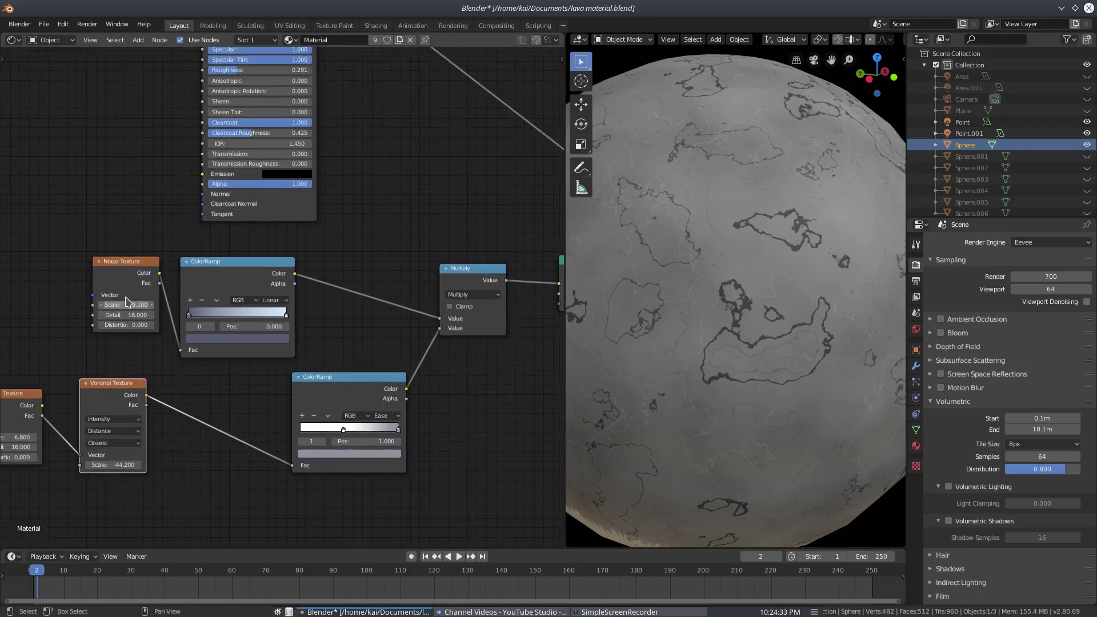
Check the Noise Texture and both ColorRamp stops feeding the Multiply node's first value
{"action": "left_click", "coordinate": [120, 264]}
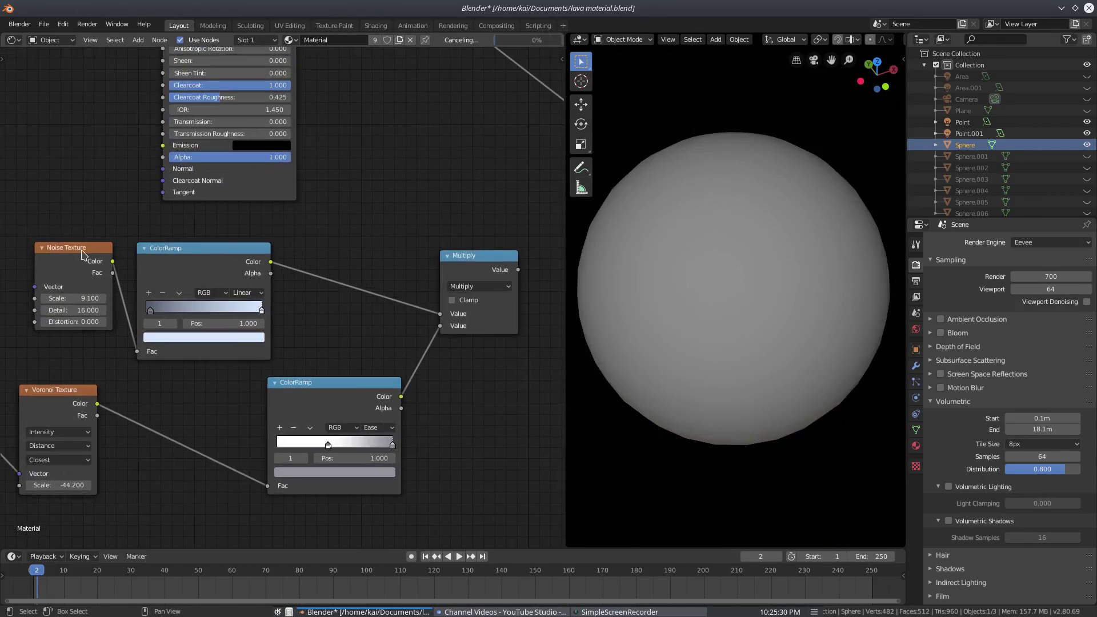
{"action": "left_click", "coordinate": [178, 298]}
{"action": "left_click", "coordinate": [151, 310]}
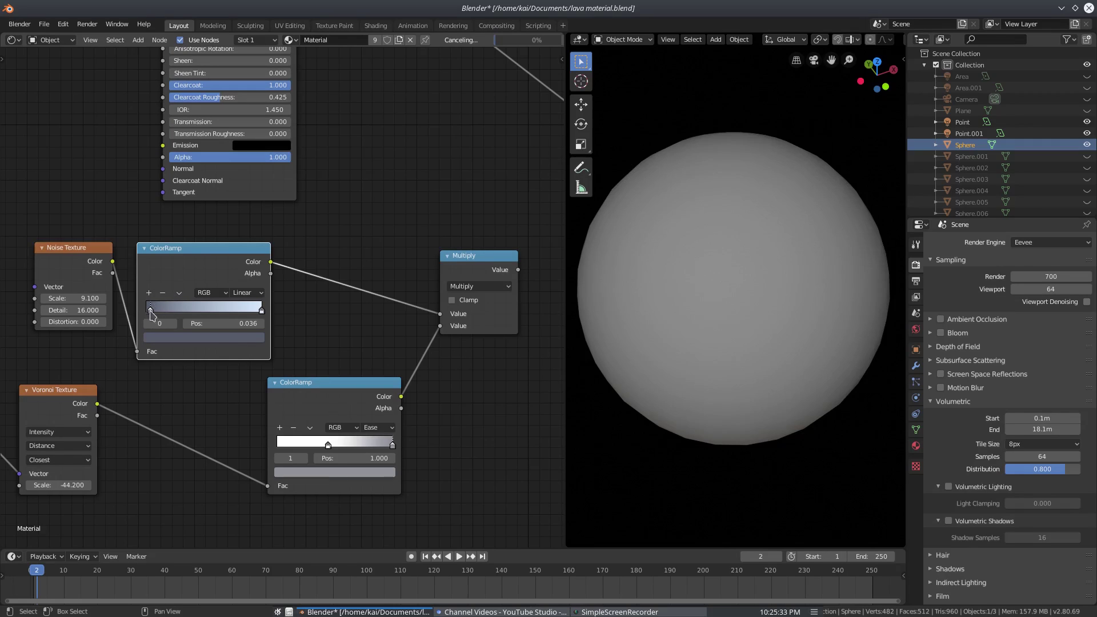
{"action": "left_click", "coordinate": [261, 312]}
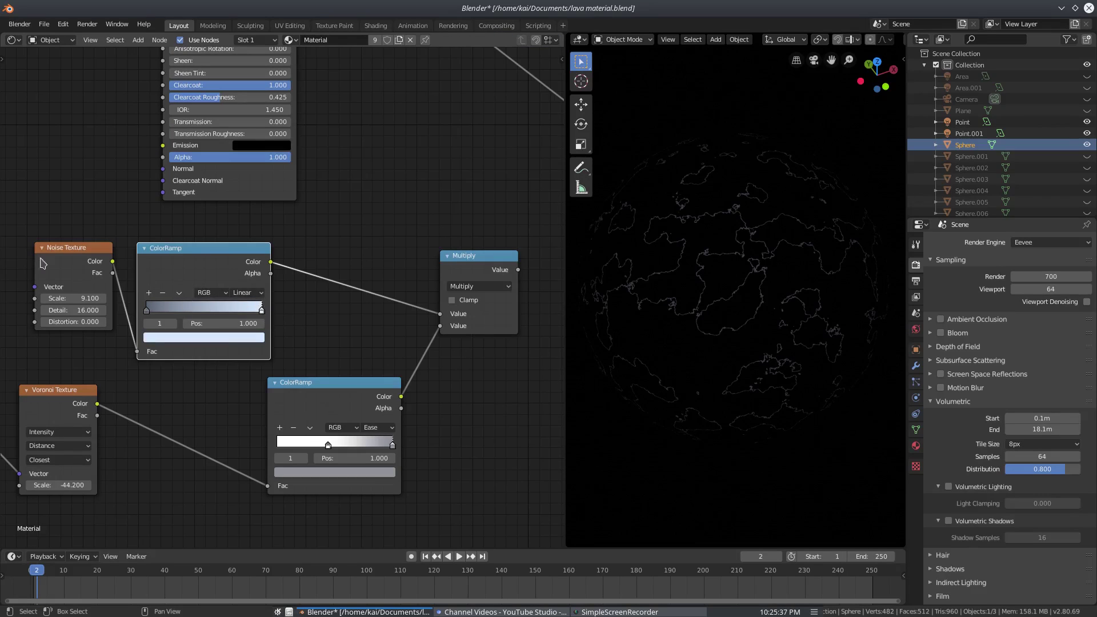
Connect the Multiply value to the Diffuse BSDF's Color, and the Diffuse BSDF to the Mix Shader's second Shader input
{"action": "middle_click_drag", "start_coordinate": [386, 309], "coordinate": [271, 348]}
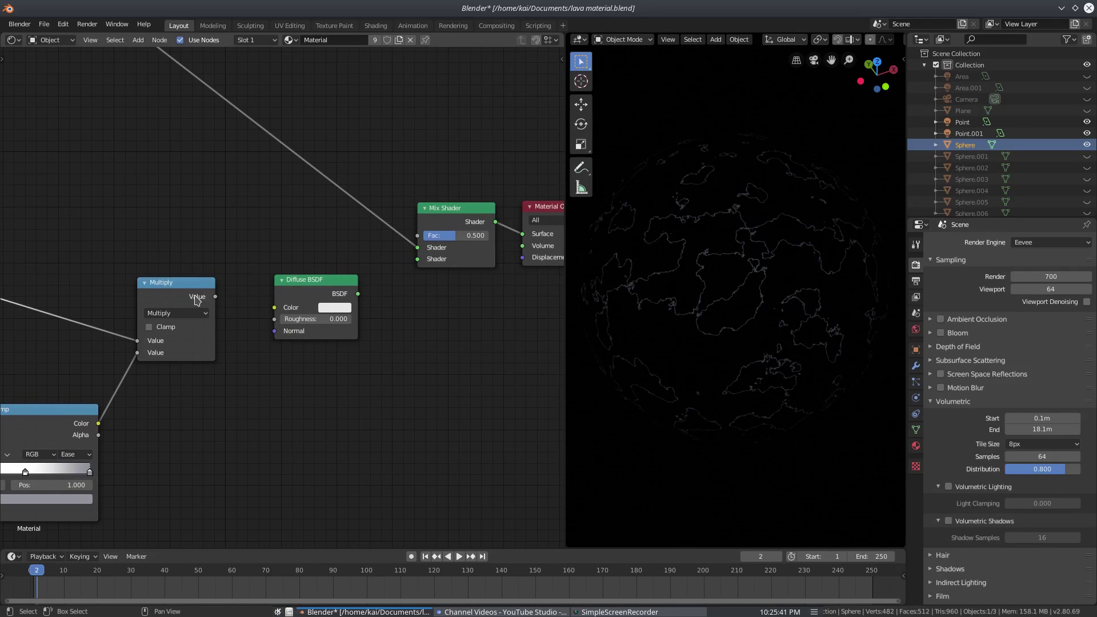
{"action": "left_click_drag", "start_coordinate": [215, 297], "coordinate": [275, 311]}
{"action": "left_click_drag", "start_coordinate": [358, 293], "coordinate": [422, 260]}
{"action": "middle_click_drag", "start_coordinate": [176, 417], "coordinate": [427, 343]}
{"action": "middle_click_drag", "start_coordinate": [442, 264], "coordinate": [385, 275]}
{"action": "left_click", "coordinate": [460, 277]}
{"action": "middle_click_drag", "start_coordinate": [163, 272], "coordinate": [351, 297]}
{"action": "left_click", "coordinate": [222, 275]}
{"action": "key", "text": "shift+a"}
{"action": "left_click", "coordinate": [100, 212]}
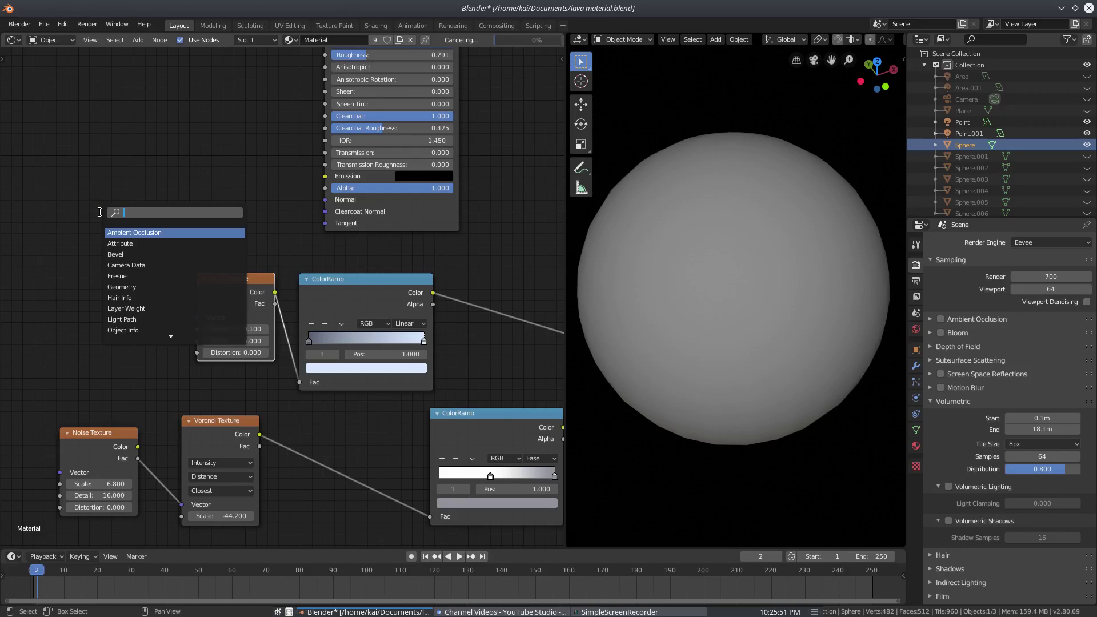
{"action": "type", "text": "nois"}
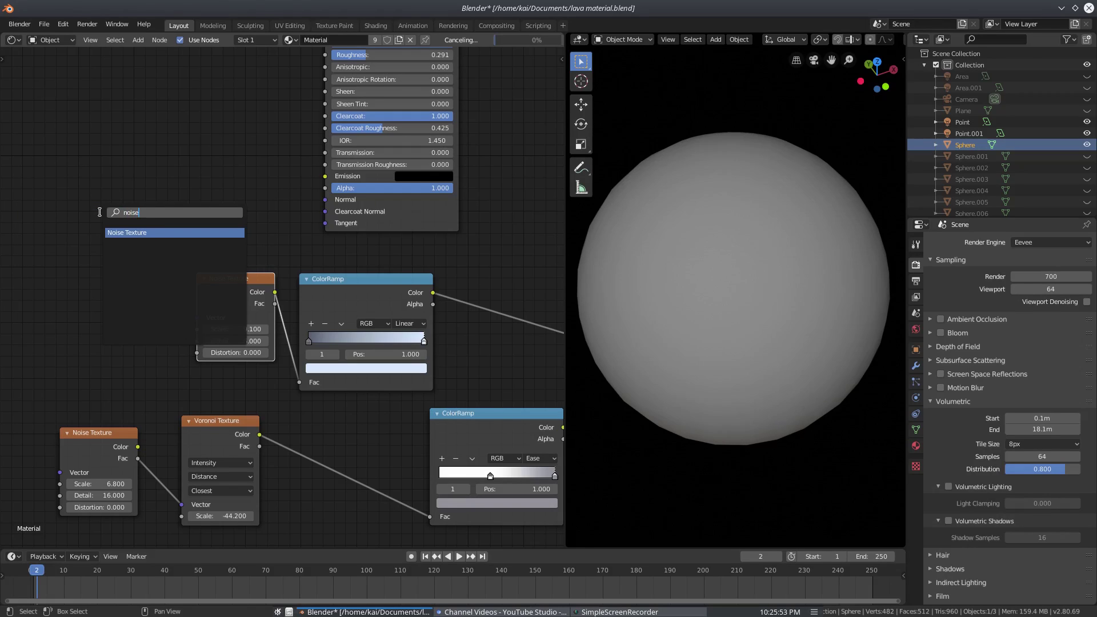
{"action": "type", "text": "e"}
{"action": "key", "text": "BackSpace"}
{"action": "key", "text": "BackSpace"}
{"action": "key", "text": "BackSpace"}
{"action": "key", "text": "BackSpace"}
{"action": "key", "text": "BackSpace"}
{"action": "type", "text": "vor"}
{"action": "left_click", "coordinate": [303, 448]}
Examine how the Multiply node combines the two ColorRamps before the Diffuse BSDF
{"action": "middle_click_drag", "start_coordinate": [380, 412], "coordinate": [275, 413]}
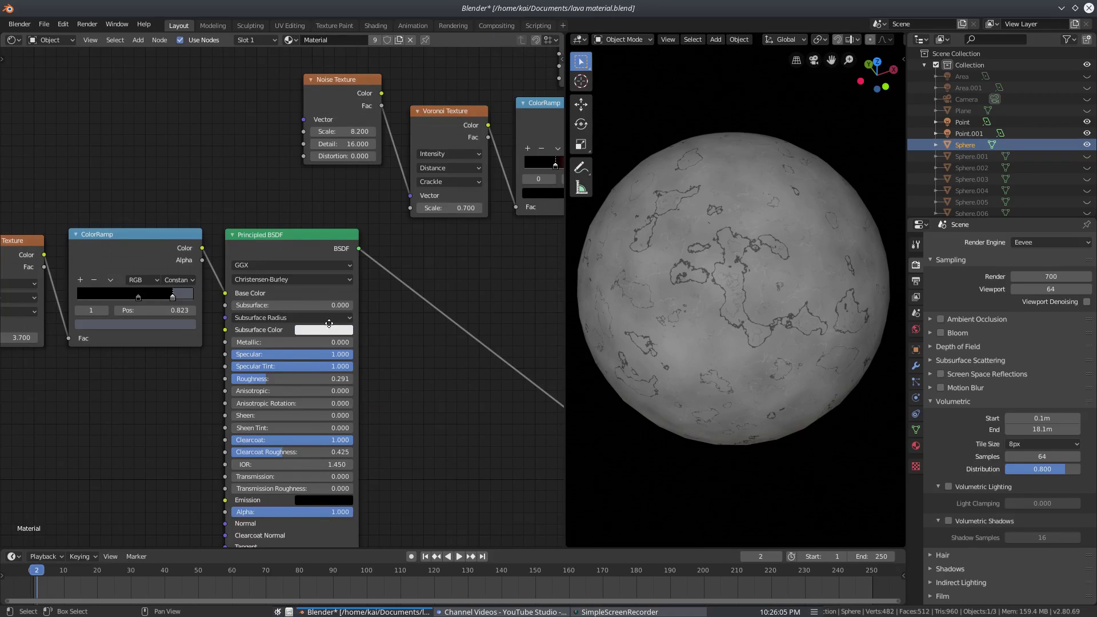
{"action": "middle_click_drag", "start_coordinate": [328, 318], "coordinate": [117, 220]}
{"action": "scroll", "coordinate": [117, 219], "scroll_direction": "down", "scroll_amount": 2}
{"action": "middle_click_drag", "start_coordinate": [403, 355], "coordinate": [271, 299]}
{"action": "scroll", "coordinate": [269, 298], "scroll_direction": "up", "scroll_amount": 2}
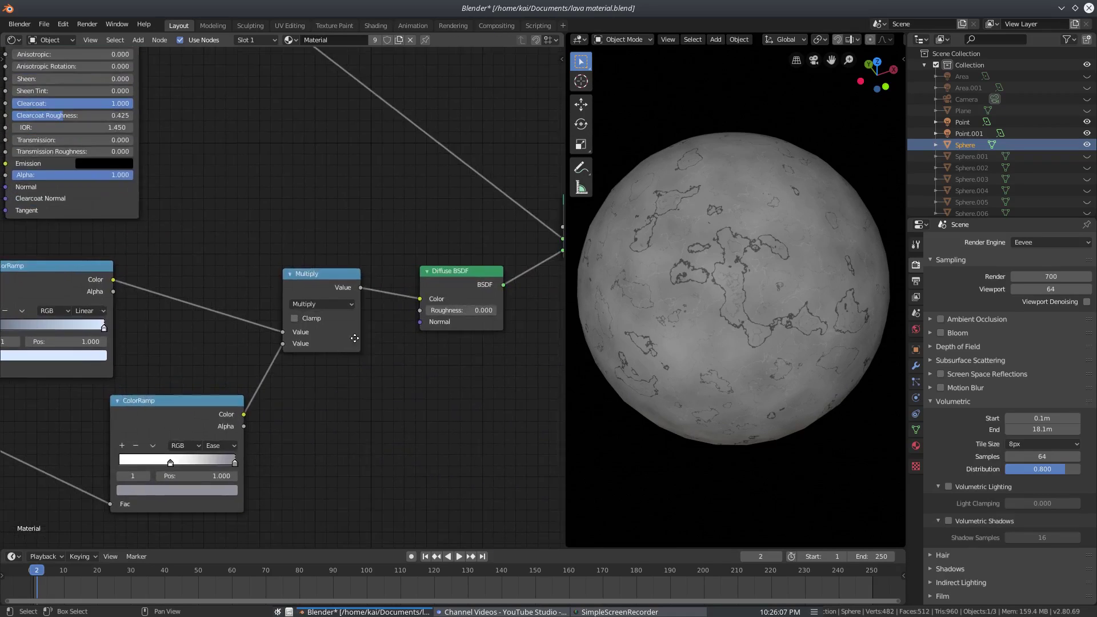
{"action": "middle_click_drag", "start_coordinate": [345, 326], "coordinate": [327, 302]}
{"action": "left_click", "coordinate": [288, 248]}
{"action": "middle_click_drag", "start_coordinate": [316, 162], "coordinate": [331, 179]}
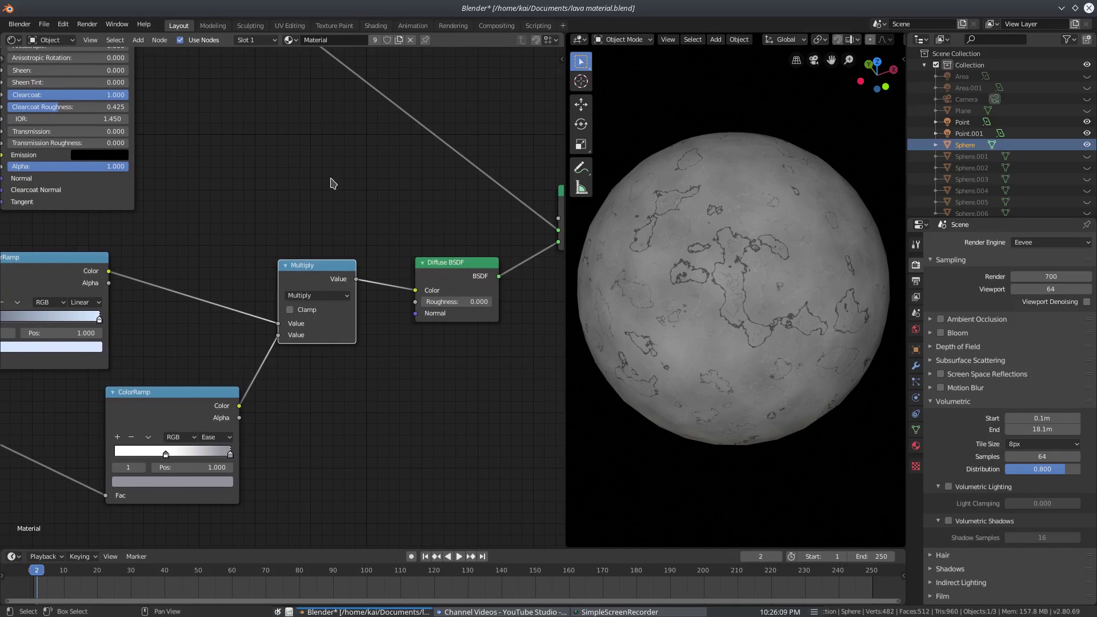
Try an Add Shader node above the Multiply node, and undo it
{"action": "key", "text": "shift+a"}
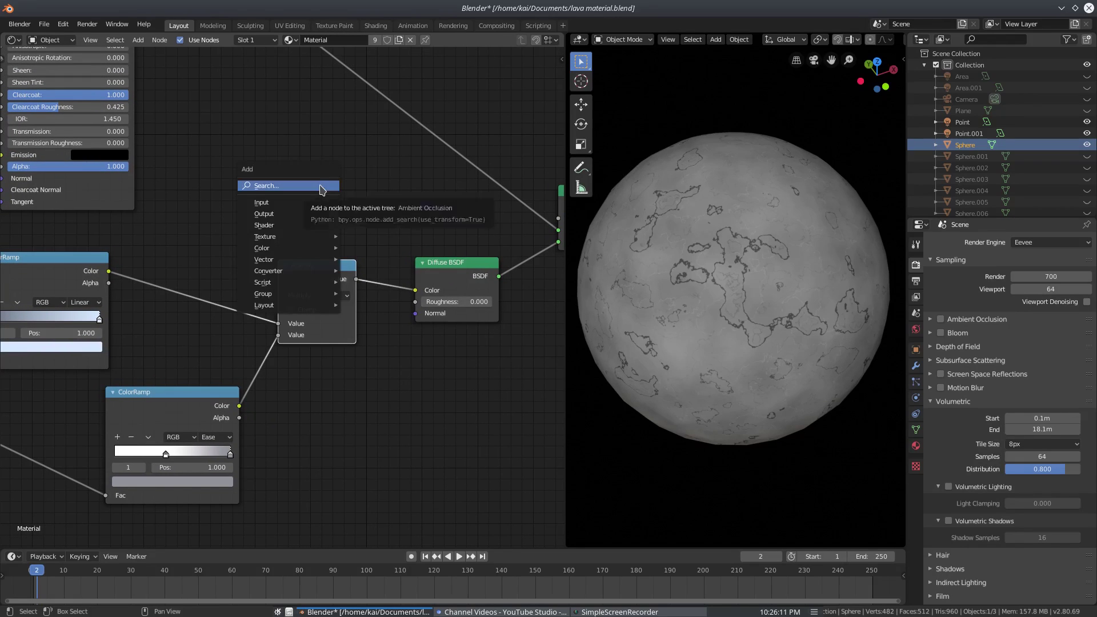
{"action": "left_click", "coordinate": [318, 185]}
{"action": "type", "text": "add"}
{"action": "key", "text": "Return"}
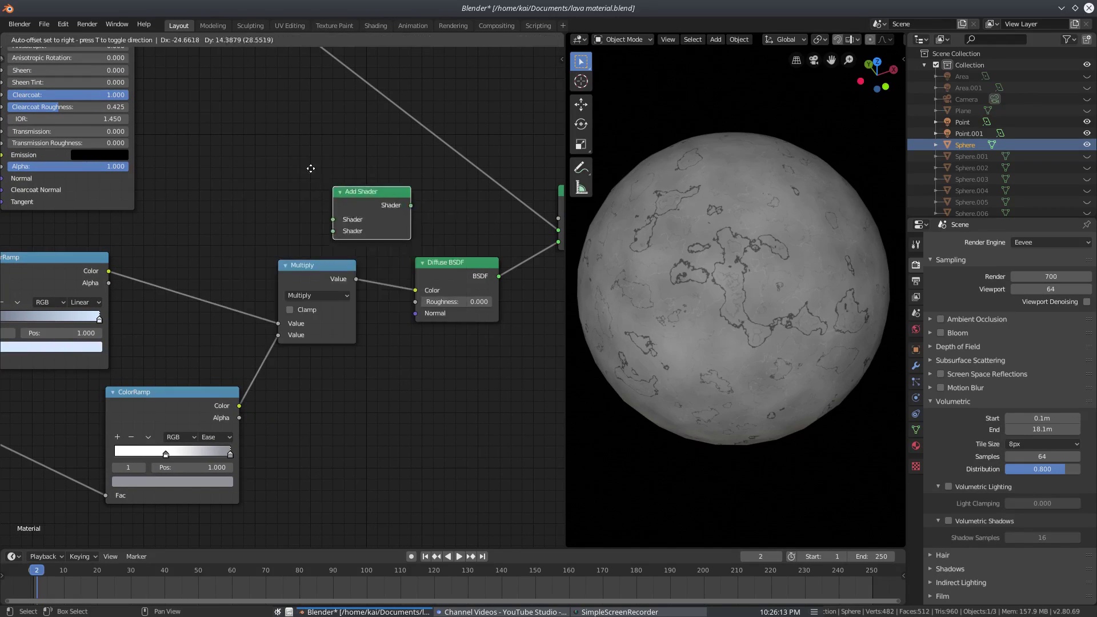
{"action": "key", "text": "ctrl+z"}
Add a Math node above the Multiply node, and delete it
{"action": "key", "text": "shift+a"}
{"action": "left_click", "coordinate": [301, 175]}
{"action": "type", "text": "ma"}
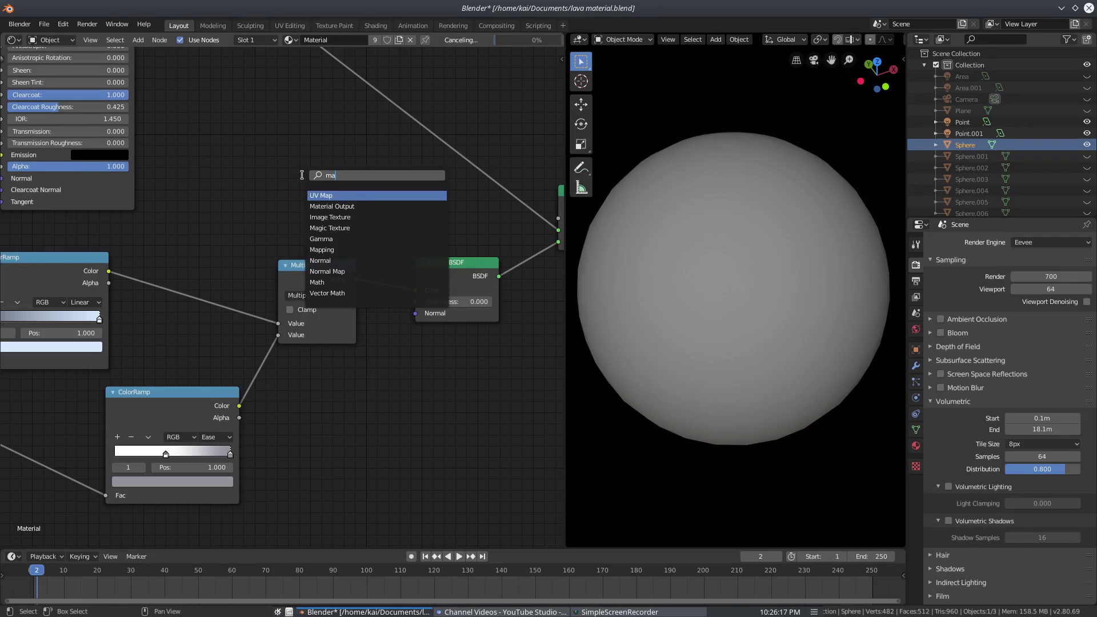
{"action": "type", "text": "th"}
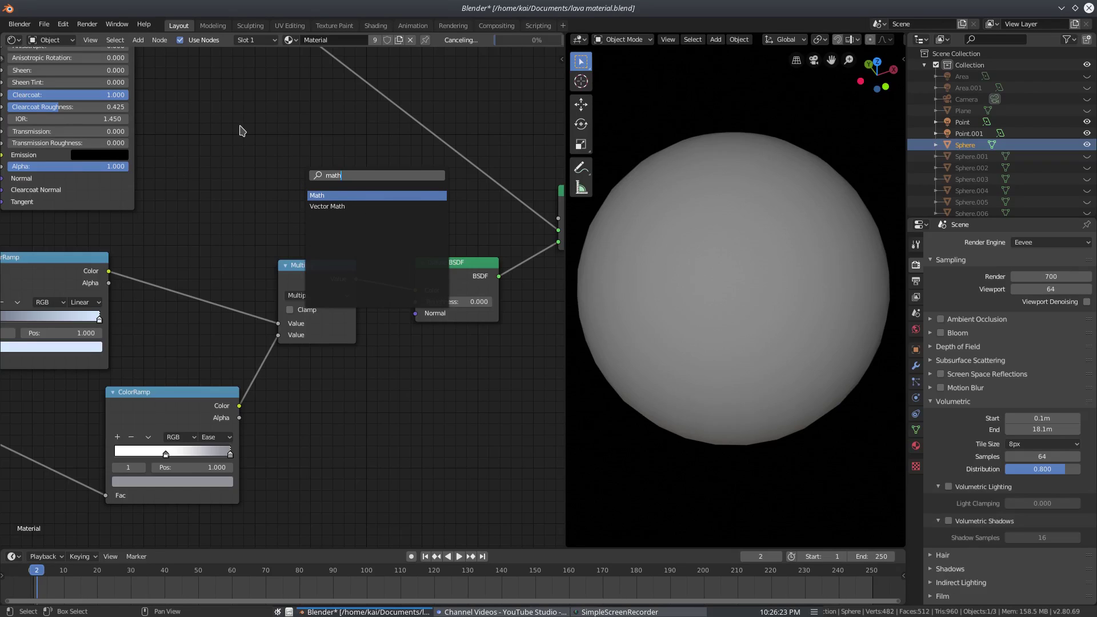
{"action": "left_click", "coordinate": [343, 196]}
{"action": "left_click", "coordinate": [317, 178]}
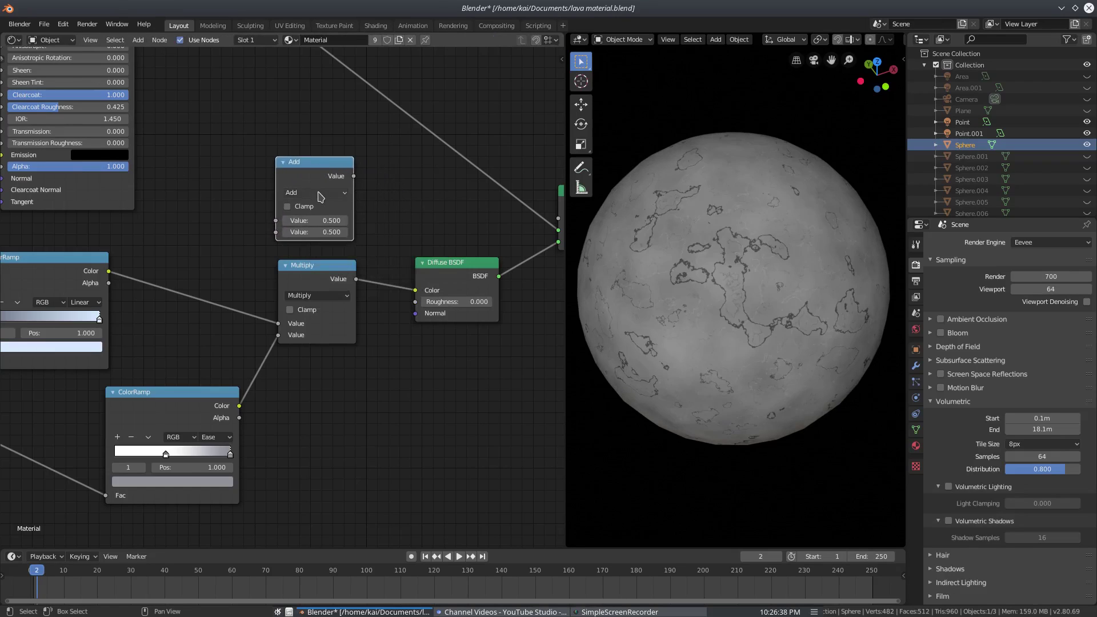
{"action": "left_click", "coordinate": [318, 193]}
{"action": "key", "text": "x"}
Examine the Noise Texture and ColorRamp ahead of Multiply together with the resulting surface detail on the sphere
{"action": "middle_click_drag", "start_coordinate": [361, 348], "coordinate": [209, 351]}
{"action": "left_click", "coordinate": [159, 280]}
{"action": "mouse_move", "coordinate": [177, 272]}
{"action": "left_mouse_down"}
{"action": "mouse_move", "coordinate": [196, 265]}
{"action": "mouse_move", "coordinate": [185, 269]}
{"action": "left_mouse_up"}
{"action": "middle_click_drag", "start_coordinate": [453, 262], "coordinate": [465, 257]}
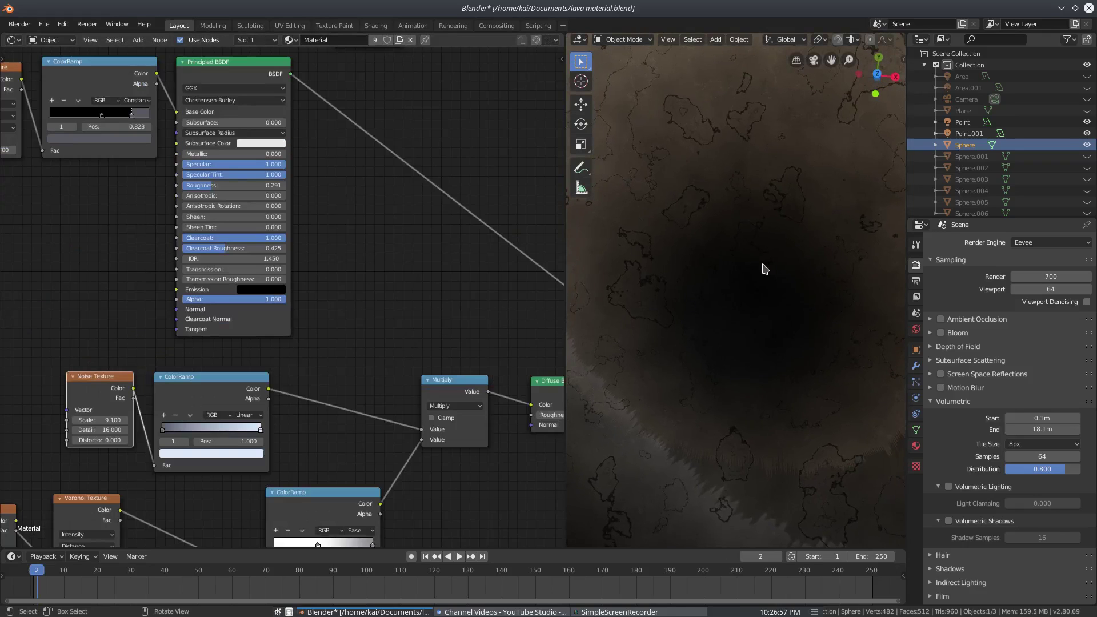
{"action": "scroll", "coordinate": [763, 269], "scroll_direction": "down", "scroll_amount": 1}
{"action": "scroll", "coordinate": [761, 225], "scroll_direction": "down", "scroll_amount": 1}
{"action": "scroll", "coordinate": [770, 234], "scroll_direction": "down", "scroll_amount": 4}
{"action": "mouse_move", "coordinate": [163, 428]}
{"action": "left_mouse_down"}
{"action": "mouse_move", "coordinate": [211, 430]}
{"action": "mouse_move", "coordinate": [167, 432]}
{"action": "left_mouse_up"}
{"action": "middle_click_drag", "start_coordinate": [443, 320], "coordinate": [423, 312]}
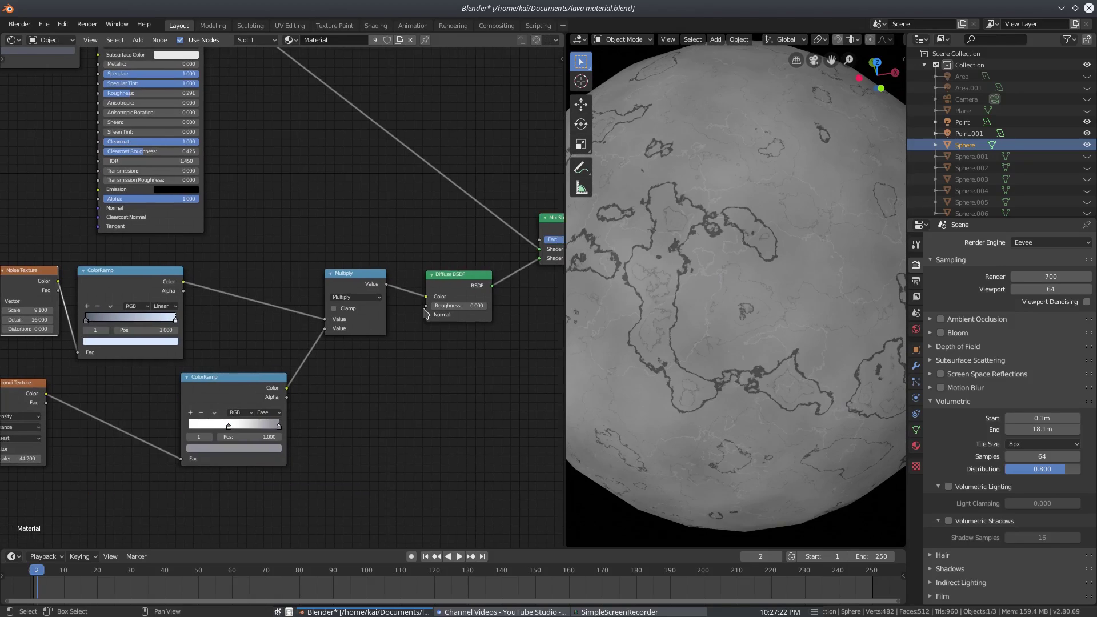
{"action": "scroll", "coordinate": [419, 307], "scroll_direction": "up", "scroll_amount": 2}
{"action": "middle_click_drag", "start_coordinate": [290, 323], "coordinate": [295, 309]}
{"action": "middle_click_drag", "start_coordinate": [151, 395], "coordinate": [293, 324]}
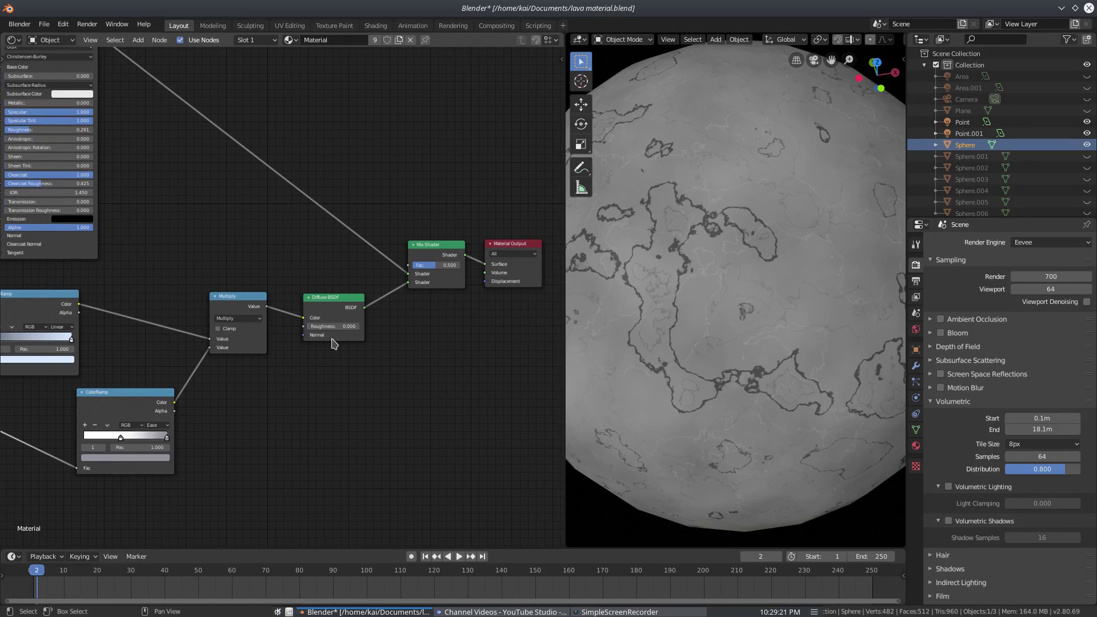
Try adding another Diffuse BSDF node below the existing one
{"action": "left_click", "coordinate": [327, 306]}
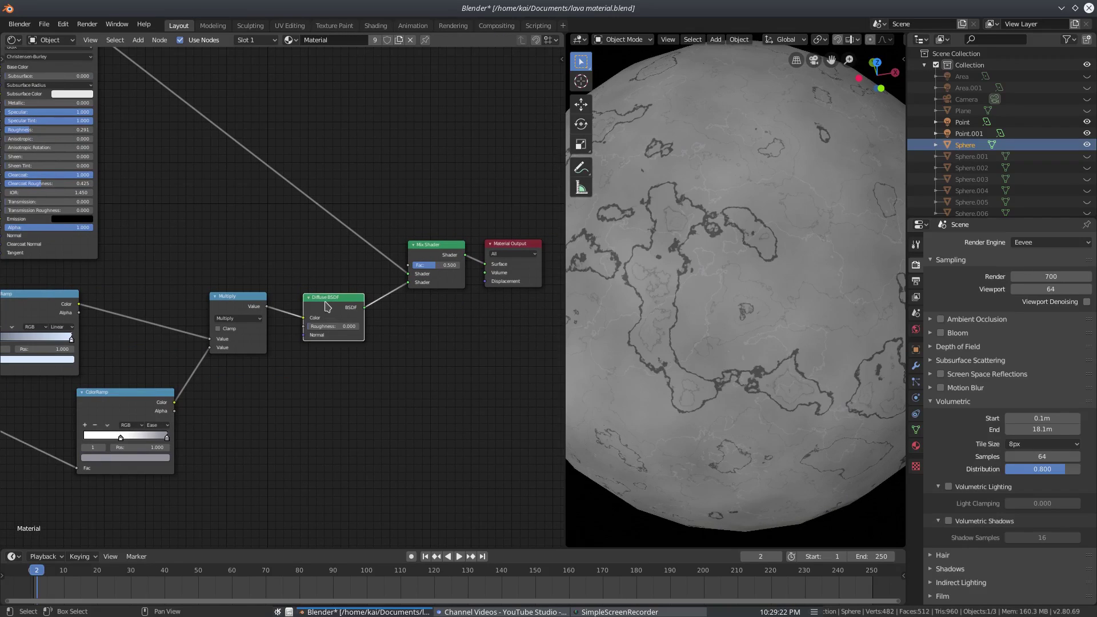
{"action": "key", "text": "shift+a"}
{"action": "left_click", "coordinate": [348, 415]}
{"action": "type", "text": "dif"}
{"action": "key", "text": "Return"}
Disconnect the base color Mix Shader from the Material Output at the far end of the node tree
{"action": "middle_click_drag", "start_coordinate": [394, 316], "coordinate": [407, 330]}
{"action": "middle_click_drag", "start_coordinate": [216, 245], "coordinate": [196, 272]}
{"action": "scroll", "coordinate": [394, 348], "scroll_direction": "down", "scroll_amount": 3}
{"action": "scroll", "coordinate": [410, 316], "scroll_direction": "up", "scroll_amount": 3}
{"action": "middle_click_drag", "start_coordinate": [365, 306], "coordinate": [148, 367]}
{"action": "scroll", "coordinate": [198, 382], "scroll_direction": "down", "scroll_amount": 1}
{"action": "left_click_drag", "start_coordinate": [443, 244], "coordinate": [132, 362]}
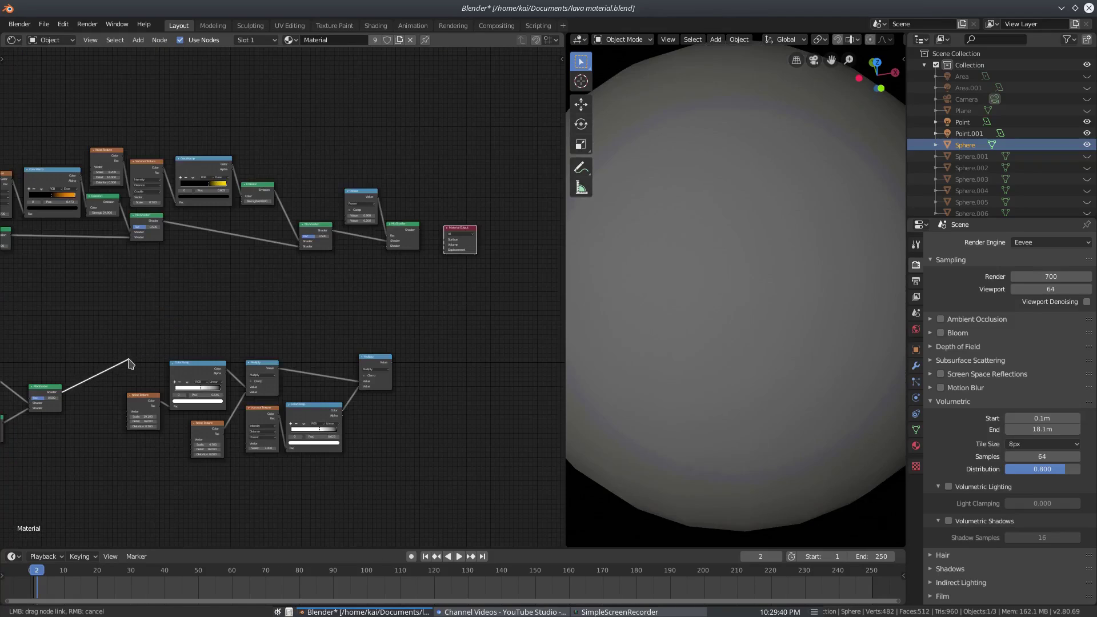
Move the Principled BSDF and its ColorRamp, Voronoi Texture and Noise Texture nodes closer to the lower texture chains
{"action": "middle_click_drag", "start_coordinate": [138, 340], "coordinate": [449, 320]}
{"action": "middle_click_drag", "start_coordinate": [255, 333], "coordinate": [391, 273]}
{"action": "left_click_drag", "start_coordinate": [262, 183], "coordinate": [310, 199]}
{"action": "left_click_drag", "start_coordinate": [195, 189], "coordinate": [238, 214]}
{"action": "left_click_drag", "start_coordinate": [157, 189], "coordinate": [200, 211]}
{"action": "left_click_drag", "start_coordinate": [103, 193], "coordinate": [153, 214]}
Select all base color nodes from the Noise Textures to the Mix Shader and shift the group slightly
{"action": "left_click", "coordinate": [254, 343]}
{"action": "key", "text": "b"}
{"action": "left_click_drag", "start_coordinate": [512, 453], "coordinate": [103, 238]}
{"action": "left_click_drag", "start_coordinate": [309, 246], "coordinate": [303, 250]}
{"action": "left_click", "coordinate": [263, 285]}
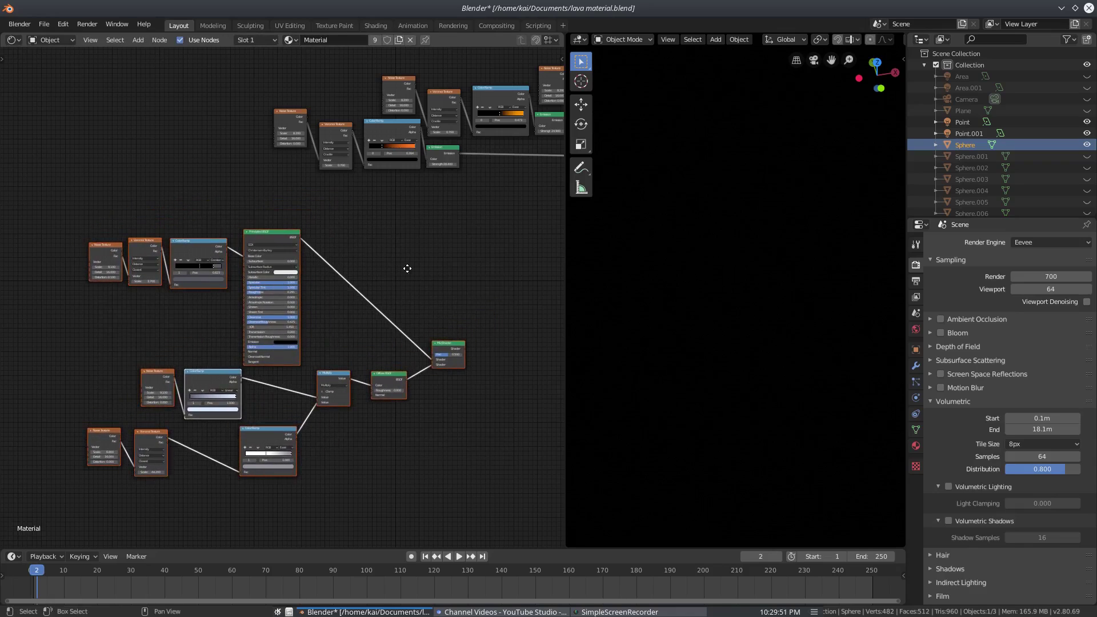
Select the emission node group with its orange and yellow ColorRamps and try to move it
{"action": "middle_click_drag", "start_coordinate": [435, 257], "coordinate": [181, 382]}
{"action": "left_click", "coordinate": [50, 134]}
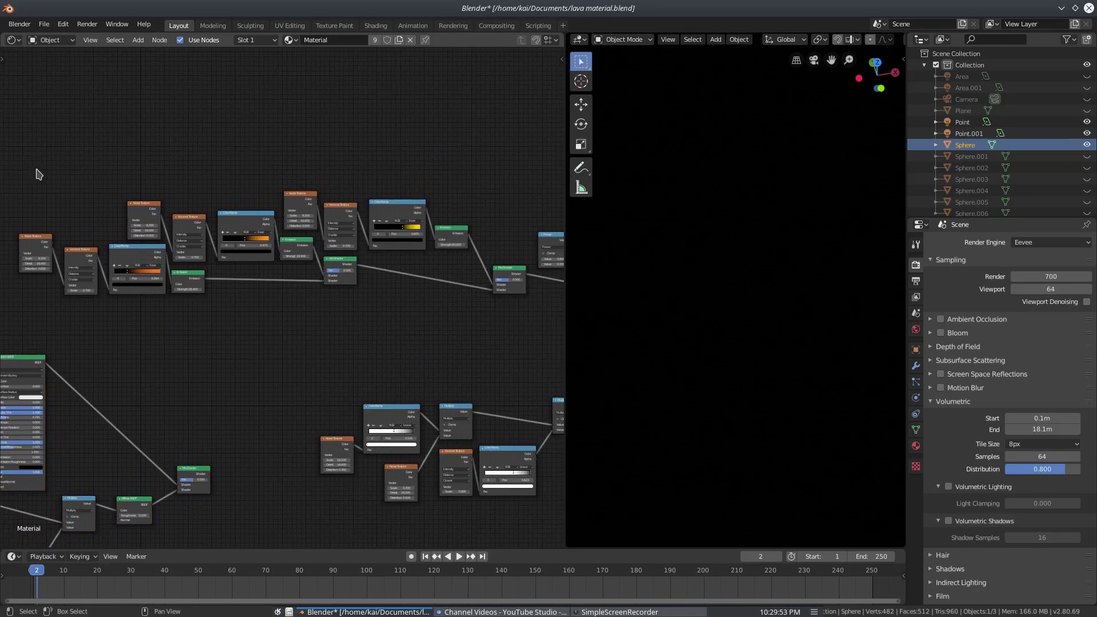
{"action": "left_click_drag", "start_coordinate": [40, 161], "coordinate": [557, 309]}
{"action": "key", "text": "g"}
{"action": "right_click", "coordinate": [542, 259]}
Follow the emission section through to the Material Output and clear the node selection
{"action": "middle_click_drag", "start_coordinate": [352, 288], "coordinate": [501, 326]}
{"action": "scroll", "coordinate": [145, 288], "scroll_direction": "up", "scroll_amount": 1}
{"action": "middle_click_drag", "start_coordinate": [462, 296], "coordinate": [105, 318]}
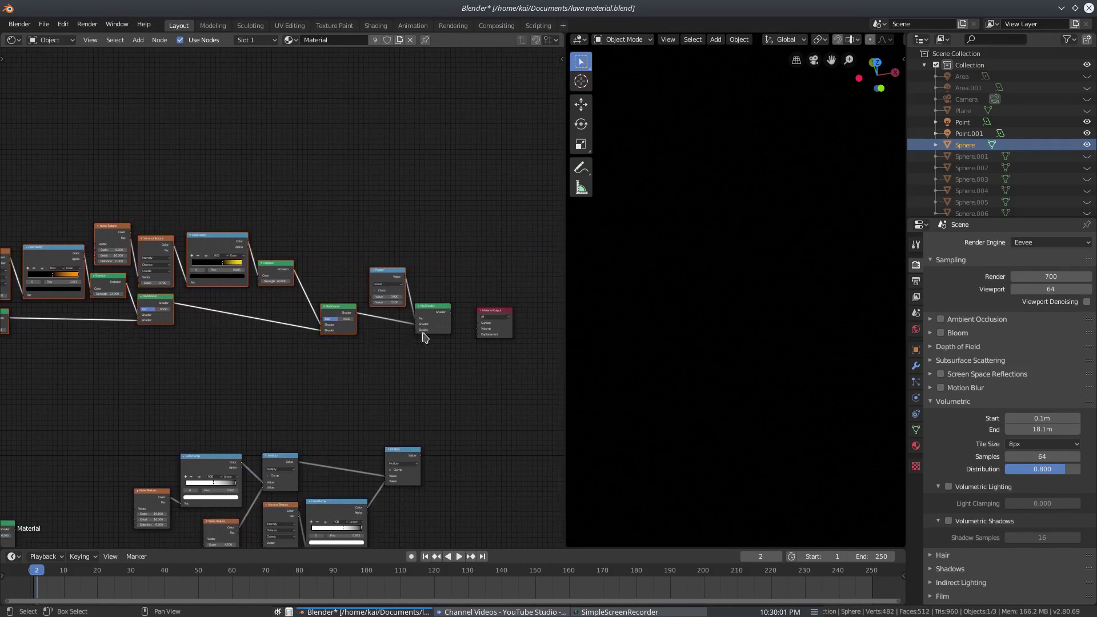
{"action": "scroll", "coordinate": [400, 298], "scroll_direction": "up", "scroll_amount": 2}
{"action": "key", "text": "alt+a"}
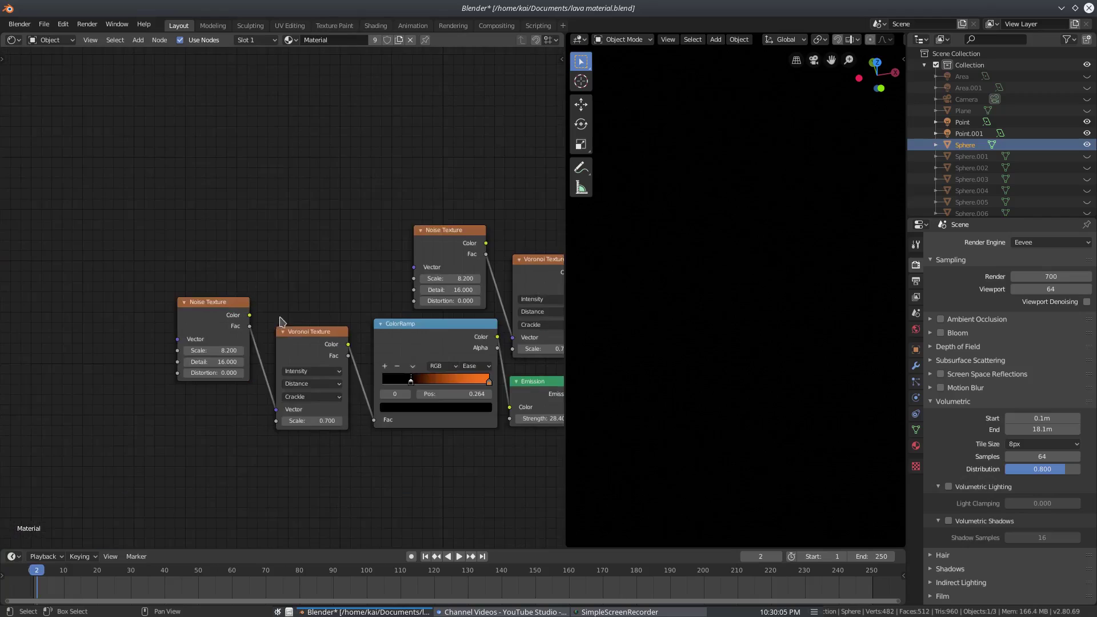
Reposition the Noise Texture and Voronoi Texture at the start of the first orange emission chain
{"action": "middle_click_drag", "start_coordinate": [279, 317], "coordinate": [240, 267]}
{"action": "left_click_drag", "start_coordinate": [169, 258], "coordinate": [142, 252]}
{"action": "left_click_drag", "start_coordinate": [272, 287], "coordinate": [233, 252]}
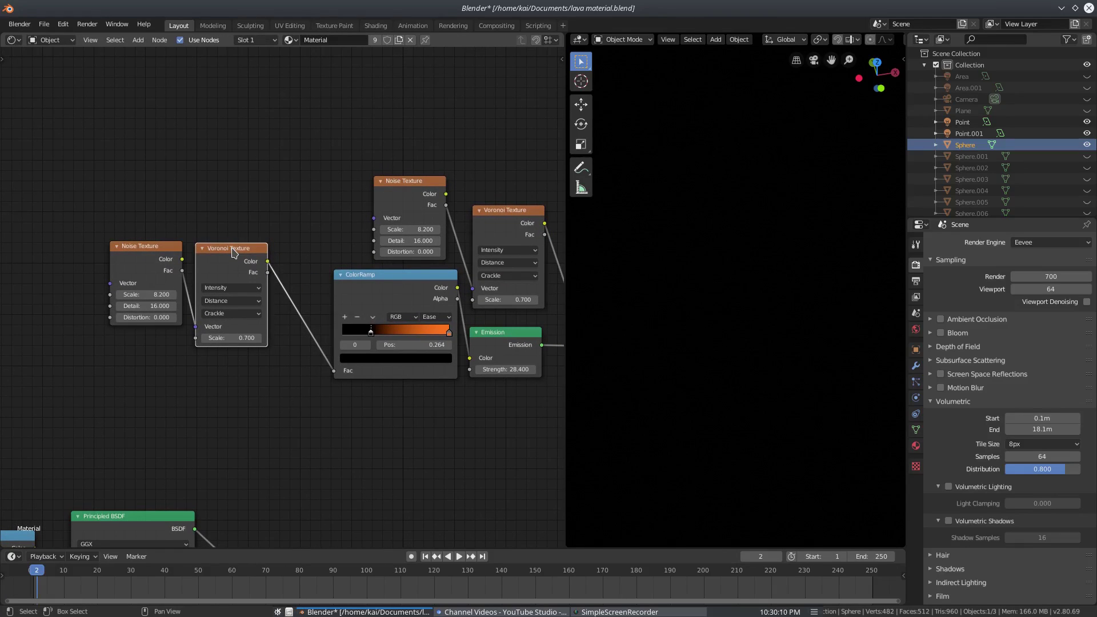
{"action": "middle_click_drag", "start_coordinate": [402, 294], "coordinate": [352, 294]}
{"action": "scroll", "coordinate": [98, 319], "scroll_direction": "down", "scroll_amount": 2}
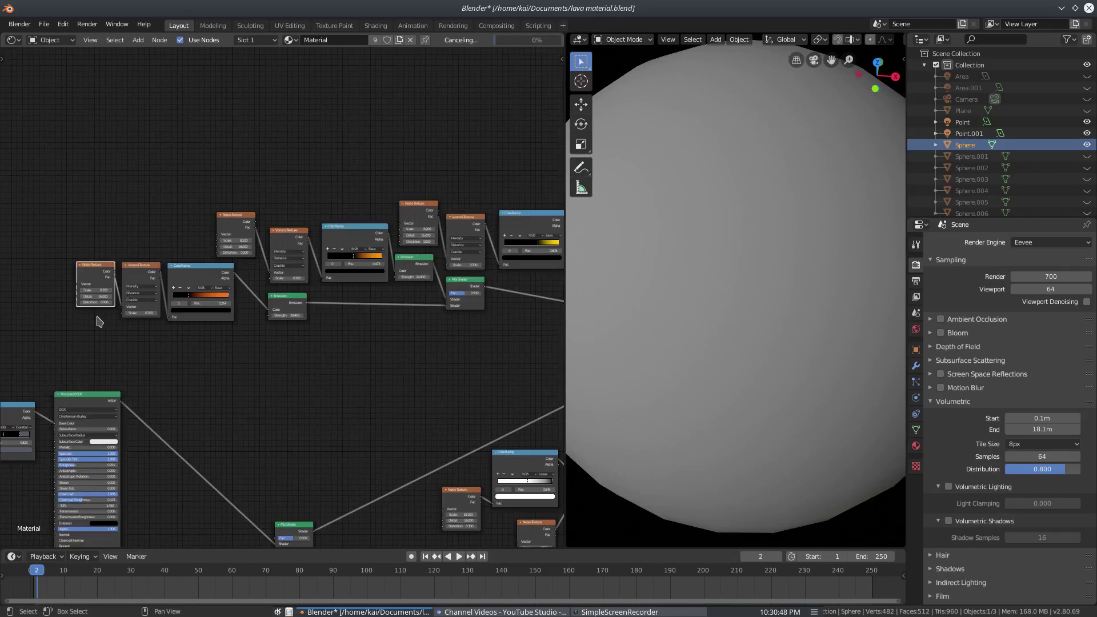
Go through the first emission chain's nodes, move its Emission node closer to the ColorRamp, and nudge the second chain's Voronoi Texture
{"action": "scroll", "coordinate": [219, 290], "scroll_direction": "up", "scroll_amount": 3}
{"action": "middle_click_drag", "start_coordinate": [128, 292], "coordinate": [306, 302]}
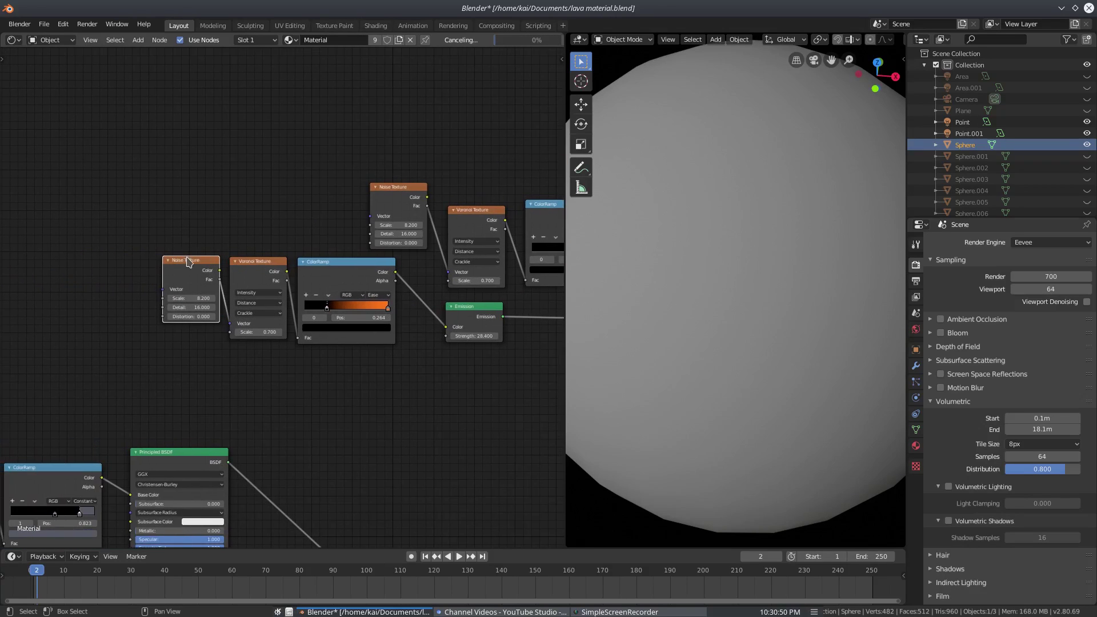
{"action": "scroll", "coordinate": [311, 428], "scroll_direction": "up", "scroll_amount": 2}
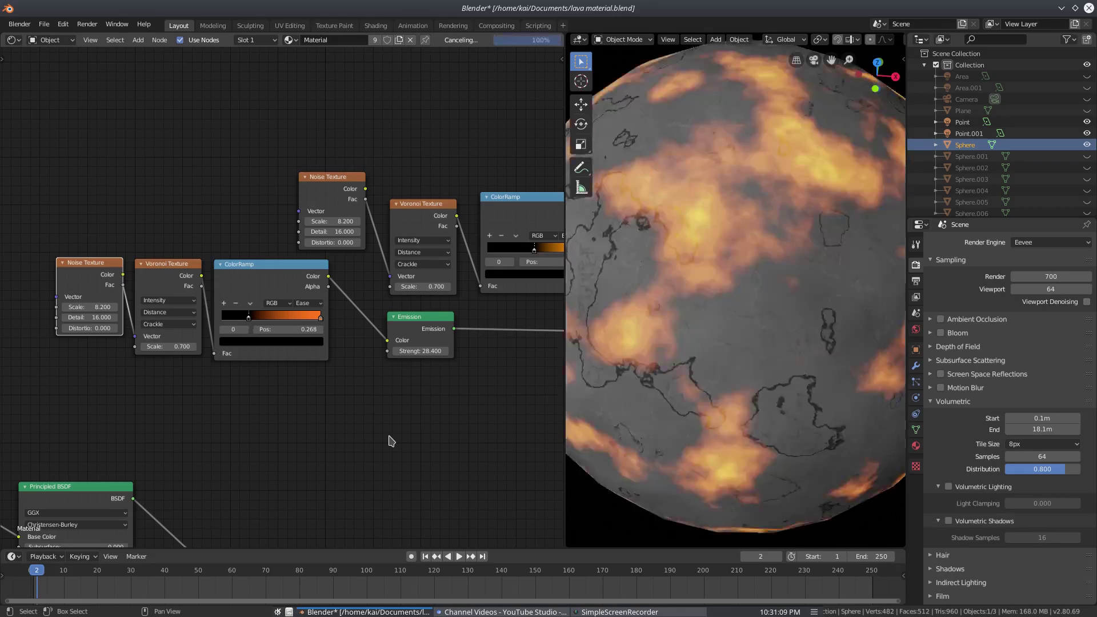
{"action": "middle_click_drag", "start_coordinate": [415, 365], "coordinate": [320, 377]}
{"action": "scroll", "coordinate": [334, 384], "scroll_direction": "down", "scroll_amount": 3}
{"action": "middle_click_drag", "start_coordinate": [387, 394], "coordinate": [438, 408]}
{"action": "left_click", "coordinate": [169, 307]}
{"action": "left_click", "coordinate": [84, 305]}
{"action": "left_click", "coordinate": [160, 312]}
{"action": "left_click", "coordinate": [240, 314]}
{"action": "left_click", "coordinate": [349, 355]}
{"action": "left_click_drag", "start_coordinate": [349, 354], "coordinate": [331, 355]}
{"action": "middle_click_drag", "start_coordinate": [463, 357], "coordinate": [327, 374]}
{"action": "left_click_drag", "start_coordinate": [222, 280], "coordinate": [218, 276]}
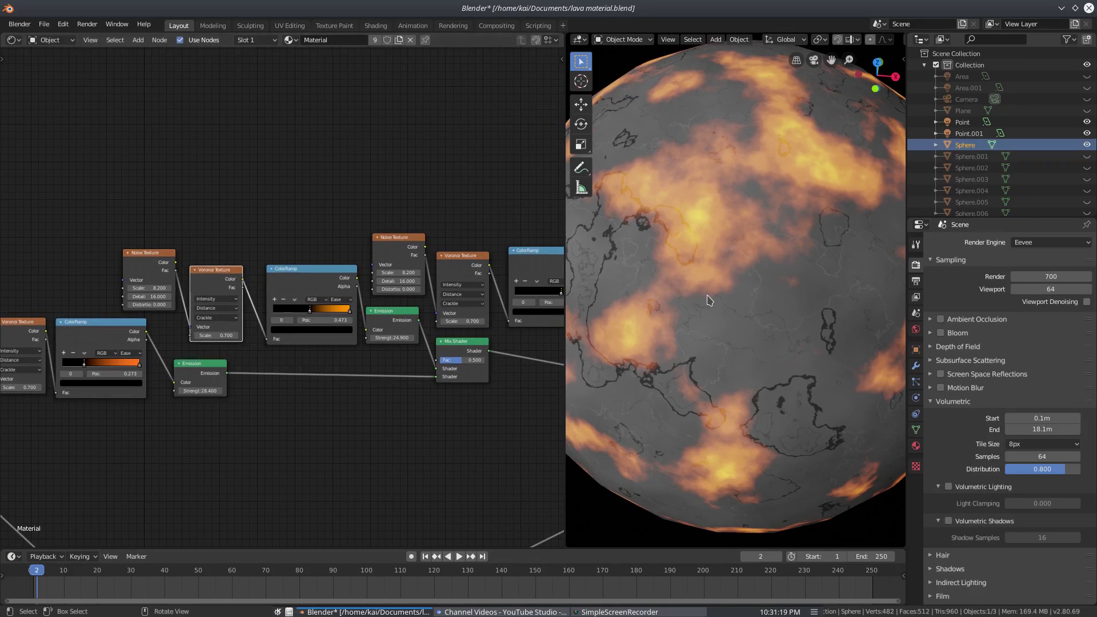
Shift the black stop of the first emission chain's dark-orange ColorRamp to position 0.332
{"action": "middle_click_drag", "start_coordinate": [13, 395], "coordinate": [204, 386]}
{"action": "scroll", "coordinate": [286, 382], "scroll_direction": "up", "scroll_amount": 4}
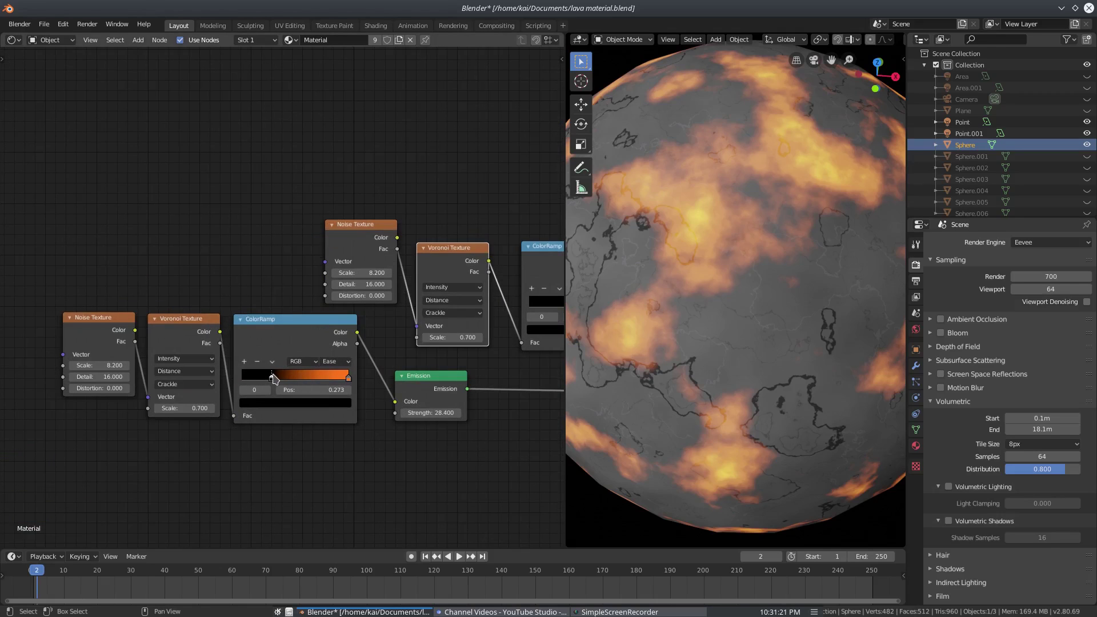
{"action": "left_click_drag", "start_coordinate": [275, 379], "coordinate": [252, 382]}
{"action": "middle_click_drag", "start_coordinate": [254, 327], "coordinate": [383, 330]}
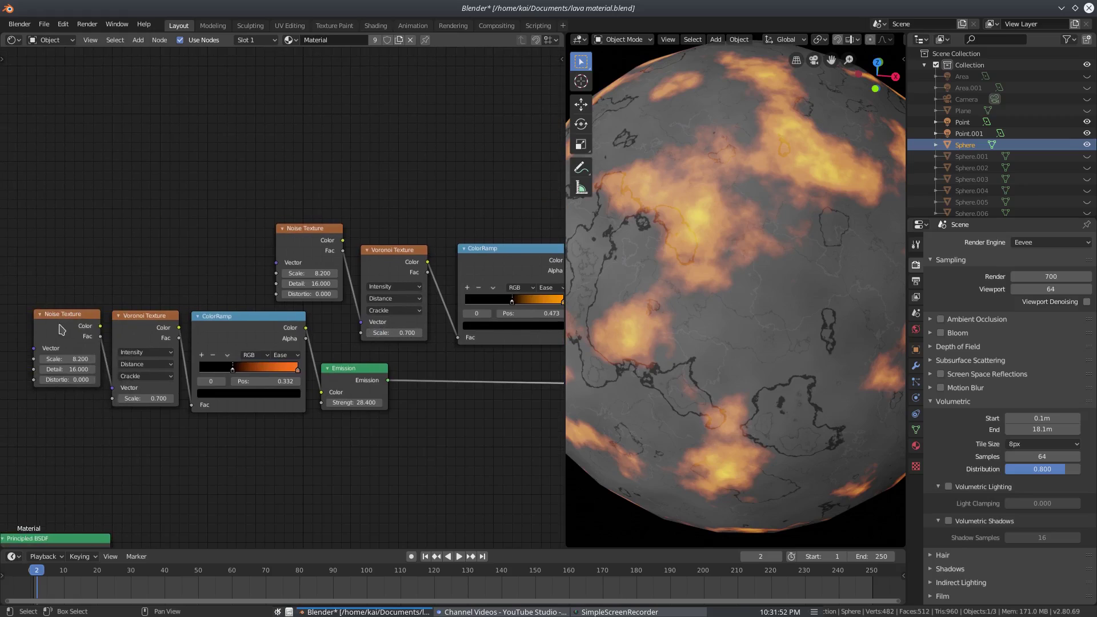
Duplicate the first chain's Noise Texture, Voronoi Texture, ColorRamp and Emission nodes above the original and delete the copy
{"action": "left_click", "coordinate": [59, 325]}
{"action": "left_click", "coordinate": [150, 320]}
{"action": "left_click", "coordinate": [231, 326]}
{"action": "left_click_drag", "start_coordinate": [388, 444], "coordinate": [70, 375]}
{"action": "key", "text": "shift+d"}
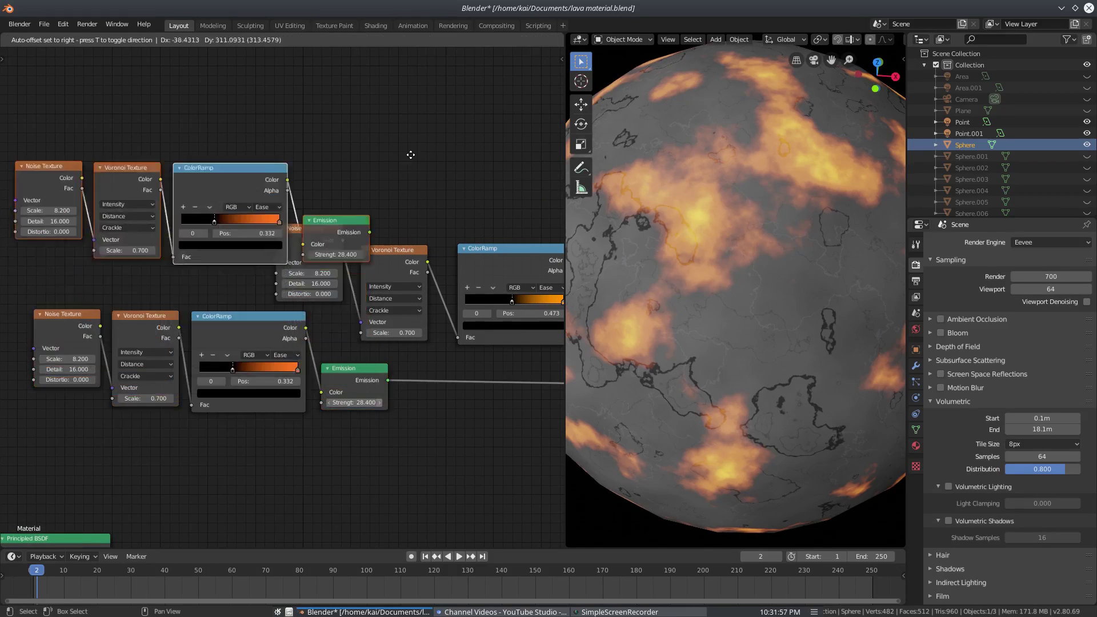
{"action": "left_click", "coordinate": [426, 149]}
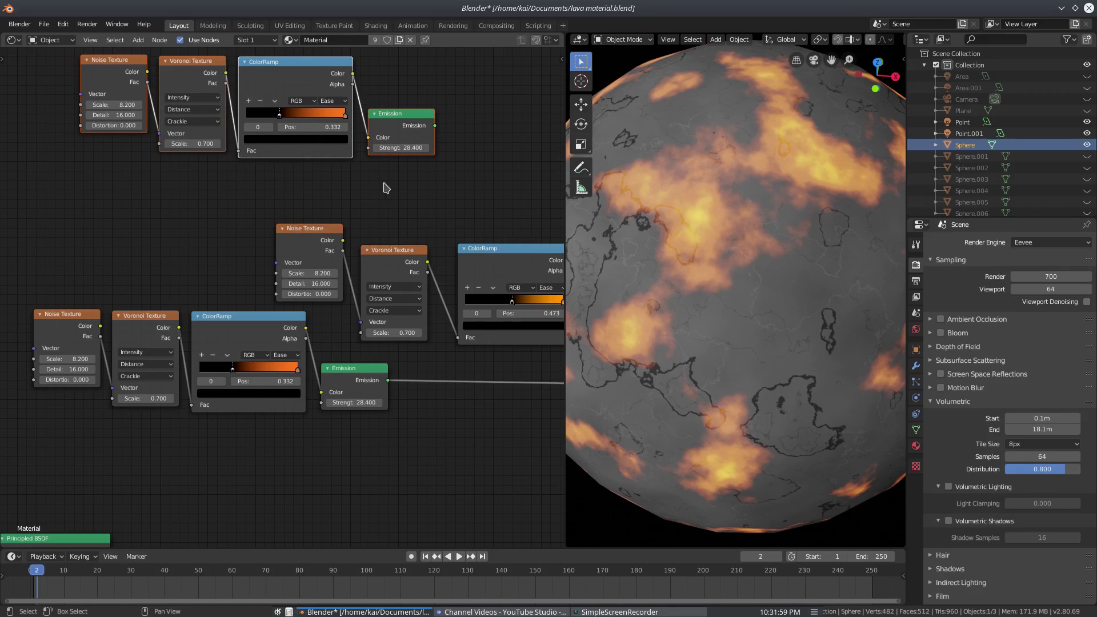
{"action": "key", "text": "x"}
Select the orange end stop of the second emission chain's ColorRamp and adjust its color
{"action": "middle_click_drag", "start_coordinate": [394, 263], "coordinate": [336, 259]}
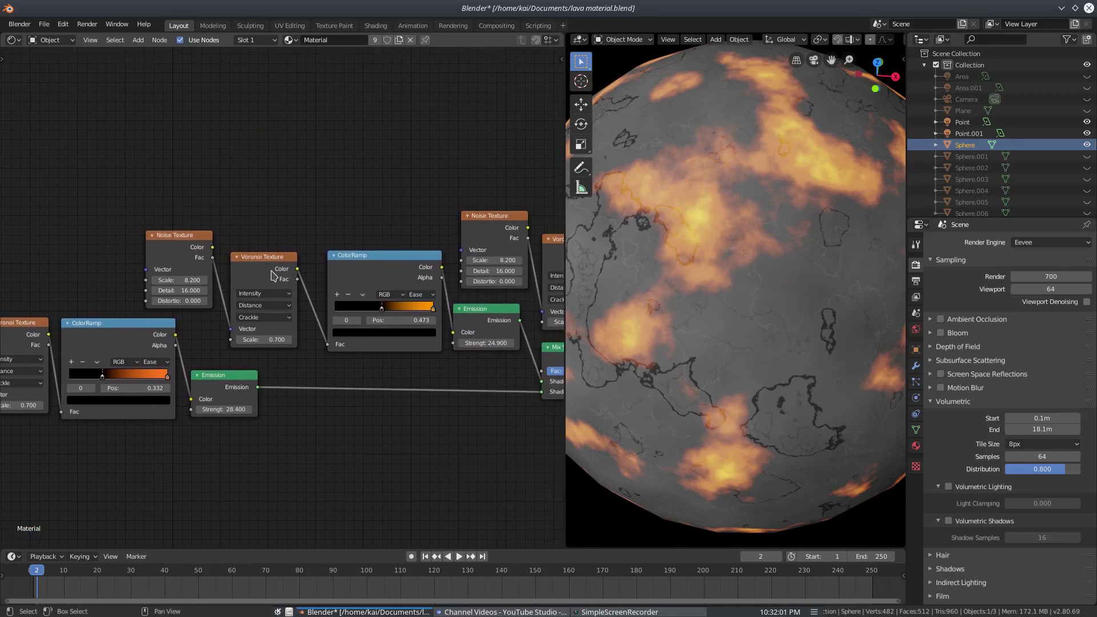
{"action": "middle_click_drag", "start_coordinate": [177, 241], "coordinate": [377, 234]}
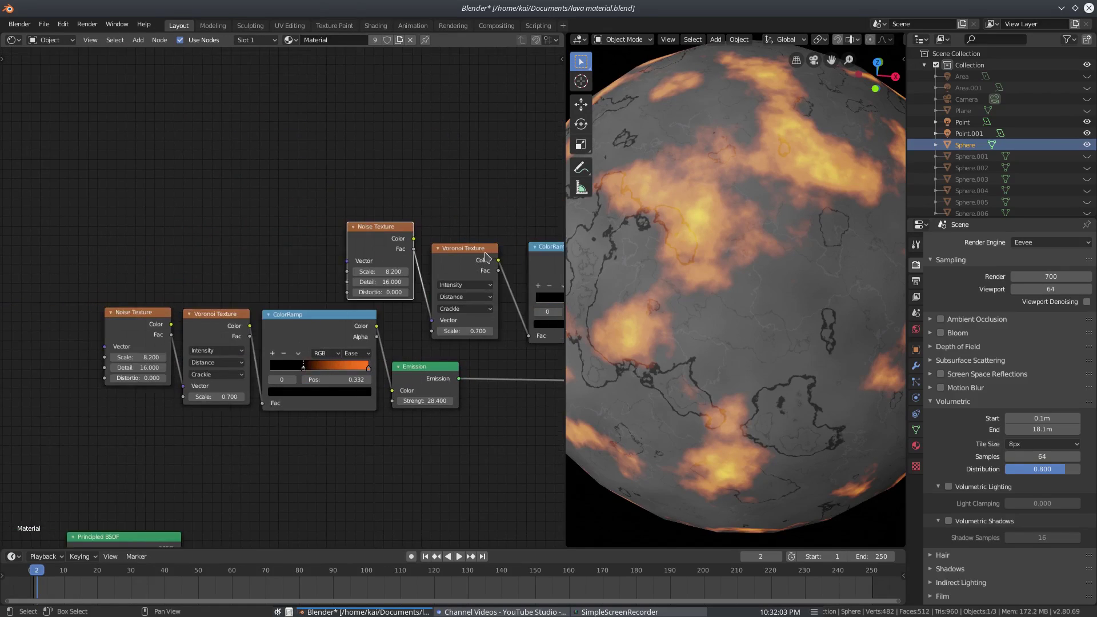
{"action": "left_click", "coordinate": [477, 259]}
{"action": "middle_click_drag", "start_coordinate": [412, 277], "coordinate": [265, 305]}
{"action": "middle_click_drag", "start_coordinate": [340, 359], "coordinate": [215, 372]}
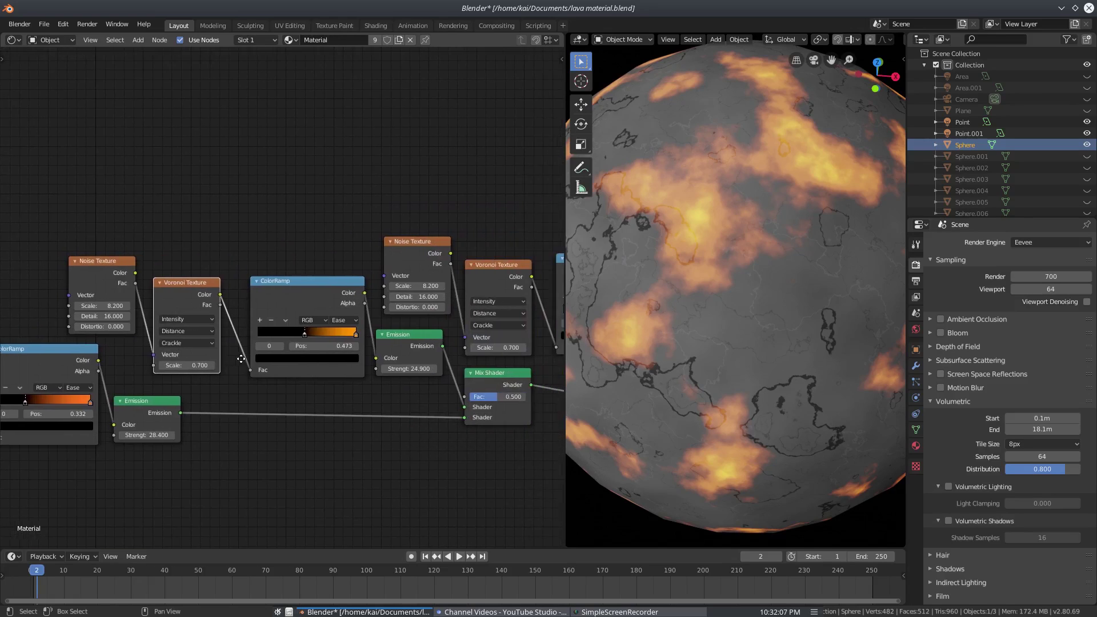
{"action": "scroll", "coordinate": [360, 396], "scroll_direction": "up", "scroll_amount": 1}
{"action": "left_click", "coordinate": [361, 339]}
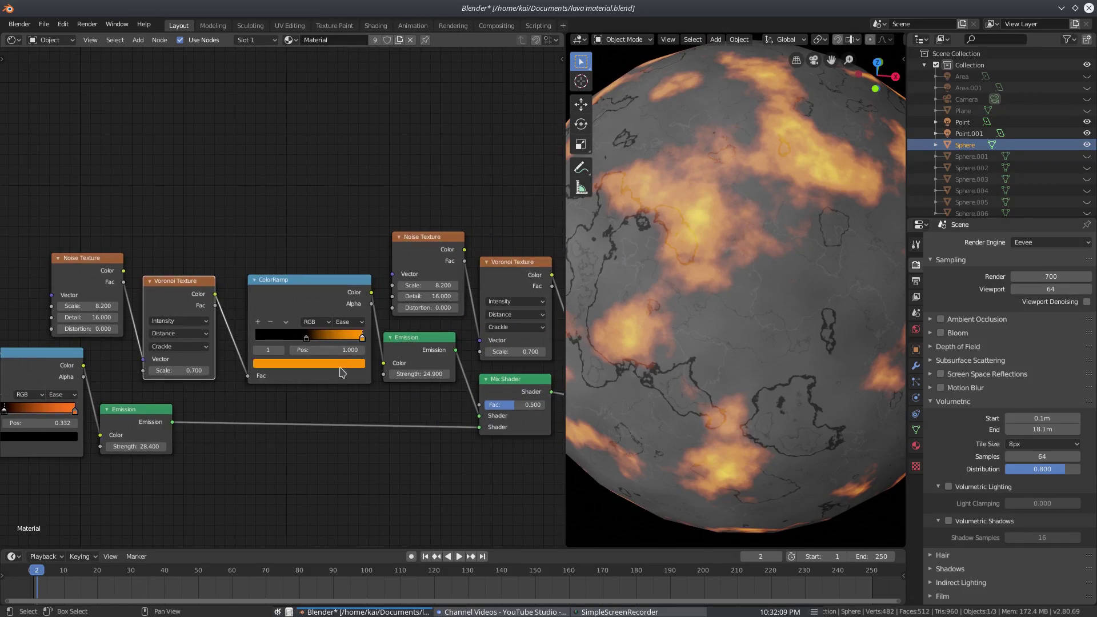
{"action": "left_click", "coordinate": [321, 364]}
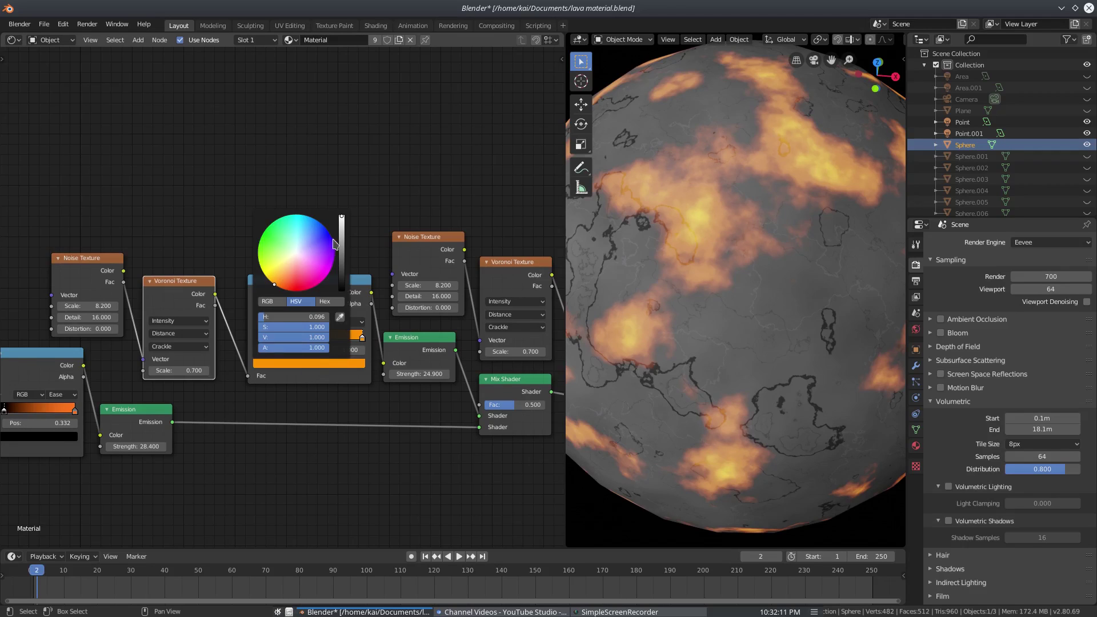
{"action": "mouse_move", "coordinate": [342, 224]}
{"action": "left_mouse_down"}
{"action": "mouse_move", "coordinate": [342, 251]}
{"action": "mouse_move", "coordinate": [341, 215]}
{"action": "left_mouse_up"}
{"action": "mouse_move", "coordinate": [301, 250]}
{"action": "left_mouse_down"}
{"action": "mouse_move", "coordinate": [311, 226]}
{"action": "mouse_move", "coordinate": [316, 273]}
{"action": "mouse_move", "coordinate": [263, 272]}
{"action": "left_mouse_up"}
{"action": "mouse_move", "coordinate": [297, 317]}
{"action": "left_mouse_down"}
{"action": "mouse_move", "coordinate": [349, 316]}
{"action": "mouse_move", "coordinate": [280, 316]}
{"action": "left_mouse_up"}
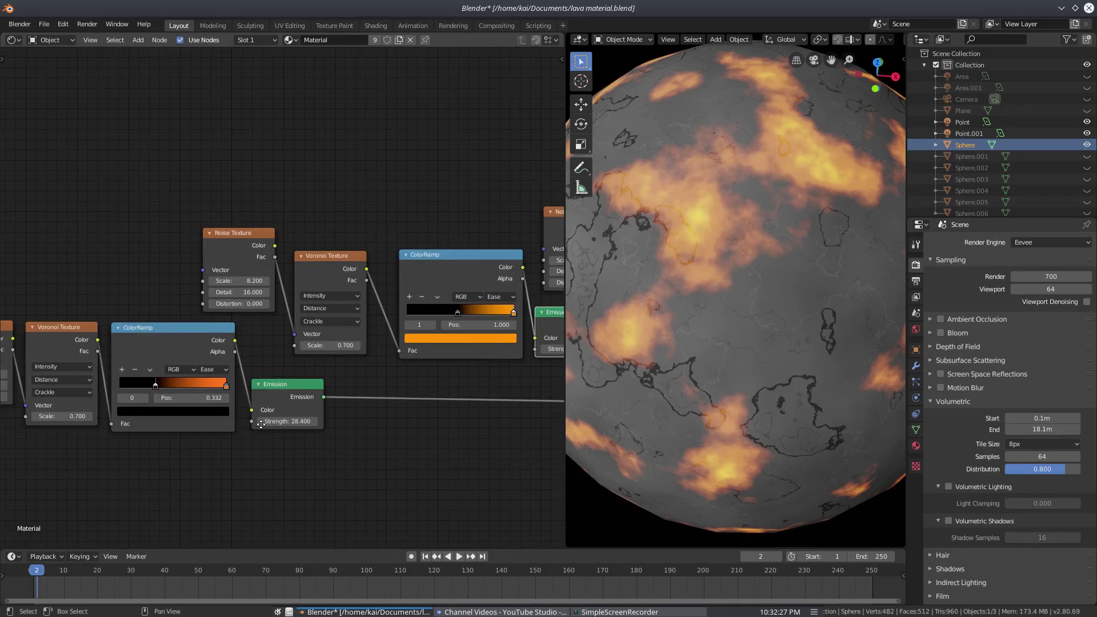
Try changing the strength of the second emission chain's Emission node
{"action": "middle_click_drag", "start_coordinate": [306, 406], "coordinate": [257, 422]}
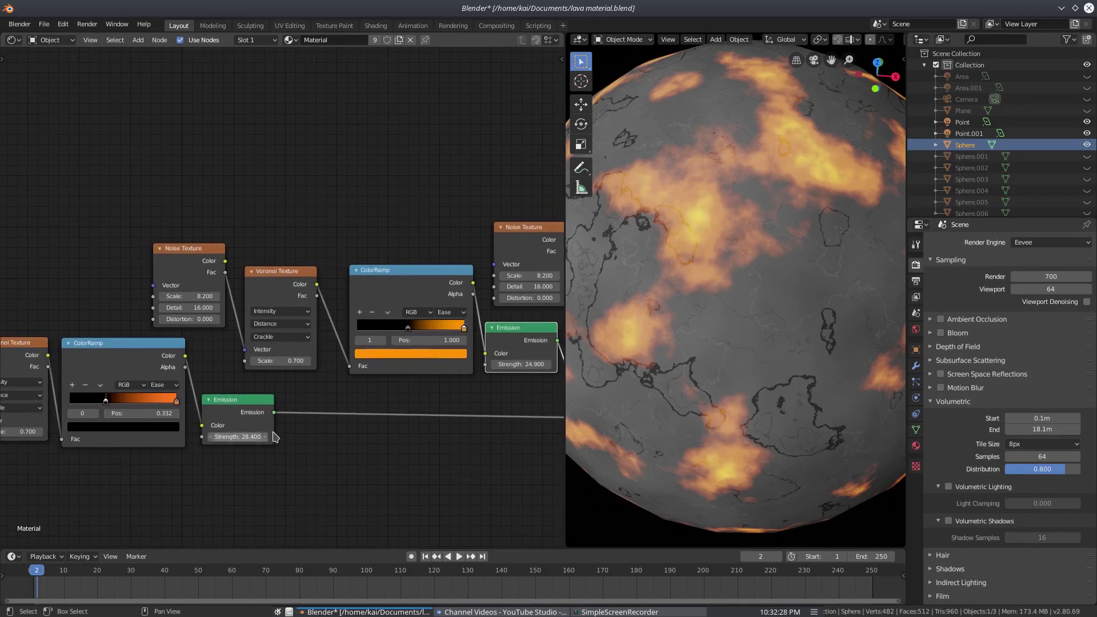
{"action": "middle_click_drag", "start_coordinate": [526, 361], "coordinate": [410, 359]}
{"action": "left_click_drag", "start_coordinate": [406, 364], "coordinate": [474, 364]}
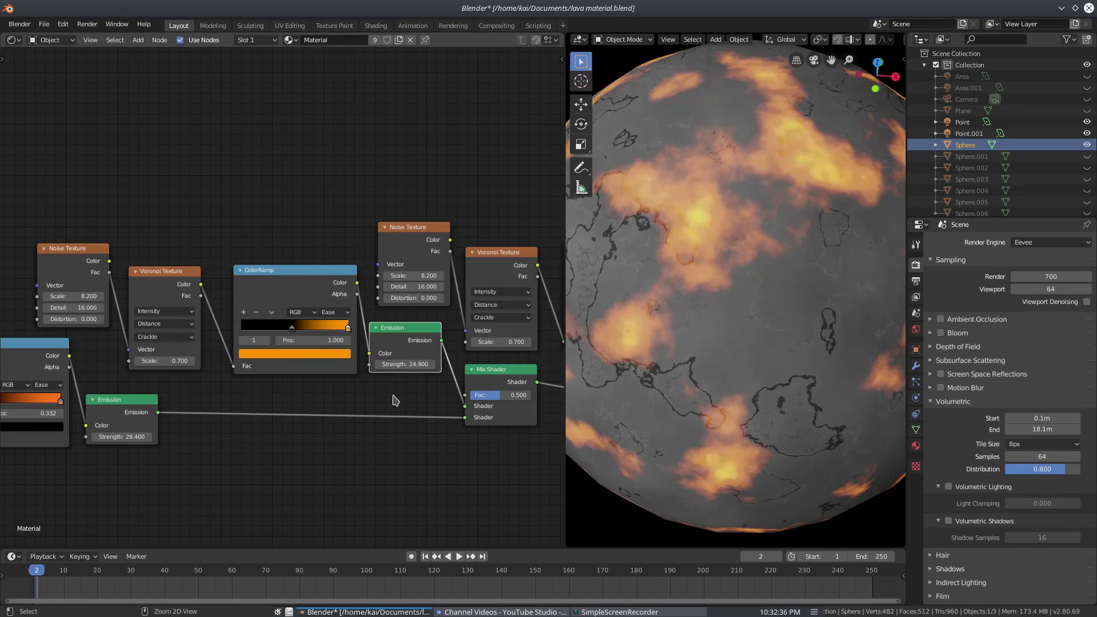
Try another color for the yellow end stop of the third emission chain's ColorRamp and undo it
{"action": "middle_click_drag", "start_coordinate": [403, 399], "coordinate": [125, 406]}
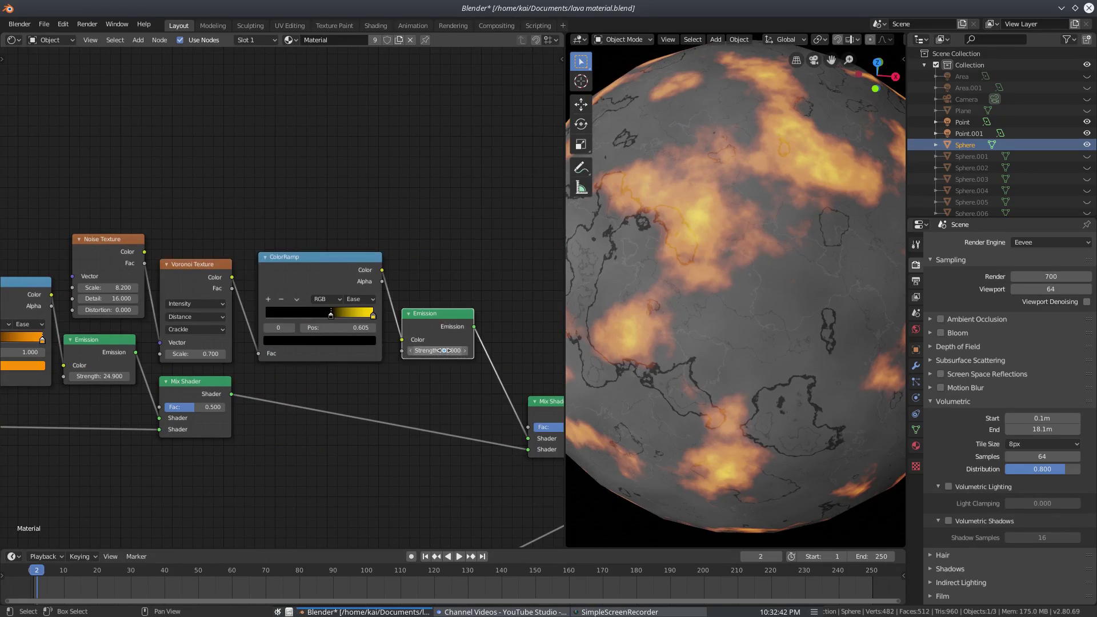
{"action": "left_click", "coordinate": [373, 315]}
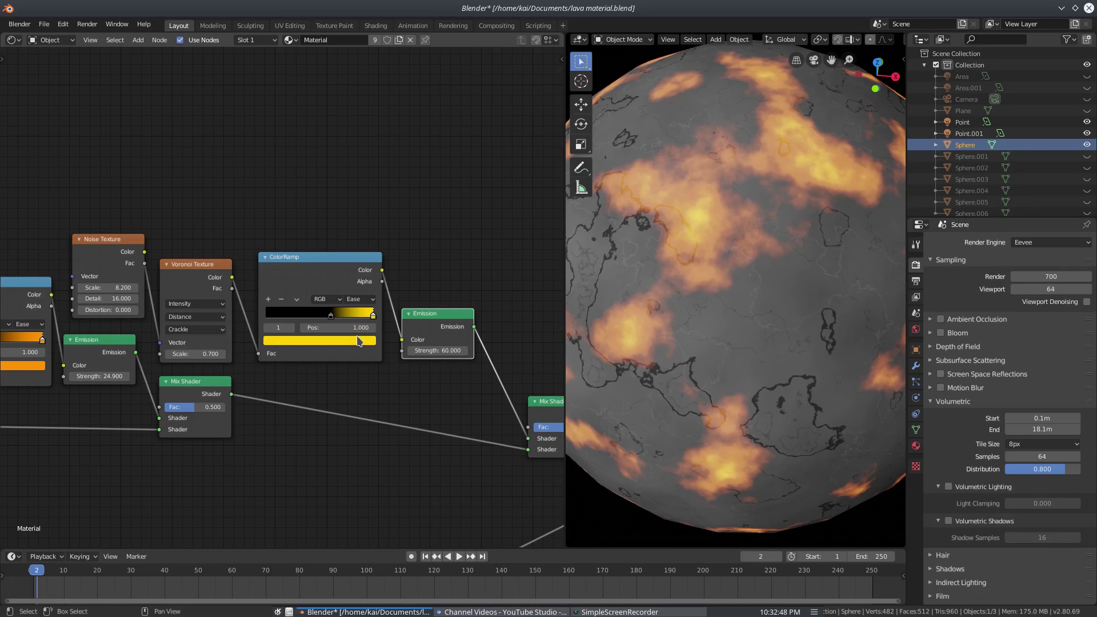
{"action": "left_click", "coordinate": [358, 340]}
{"action": "left_click_drag", "start_coordinate": [334, 199], "coordinate": [308, 195]}
{"action": "key", "text": "ctrl+z"}
Shift the black stop of the yellow ColorRamp to position 0.586
{"action": "mouse_move", "coordinate": [329, 318]}
{"action": "left_mouse_down"}
{"action": "mouse_move", "coordinate": [308, 317]}
{"action": "mouse_move", "coordinate": [337, 321]}
{"action": "mouse_move", "coordinate": [328, 321]}
{"action": "left_mouse_up"}
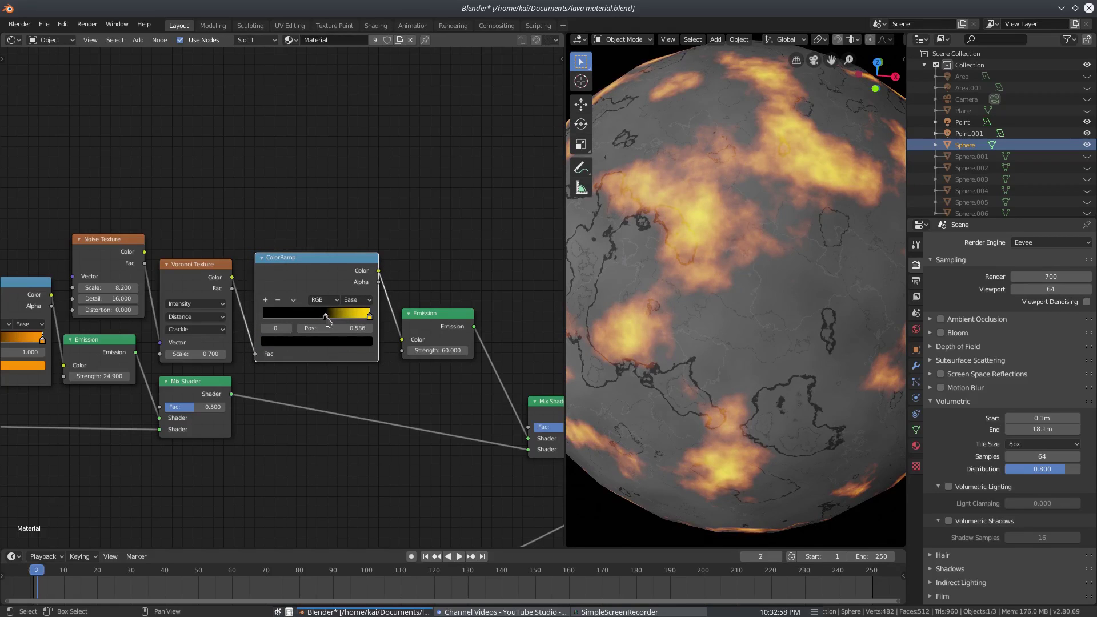
{"action": "middle_click_drag", "start_coordinate": [375, 433], "coordinate": [189, 376]}
{"action": "scroll", "coordinate": [233, 398], "scroll_direction": "down", "scroll_amount": 3}
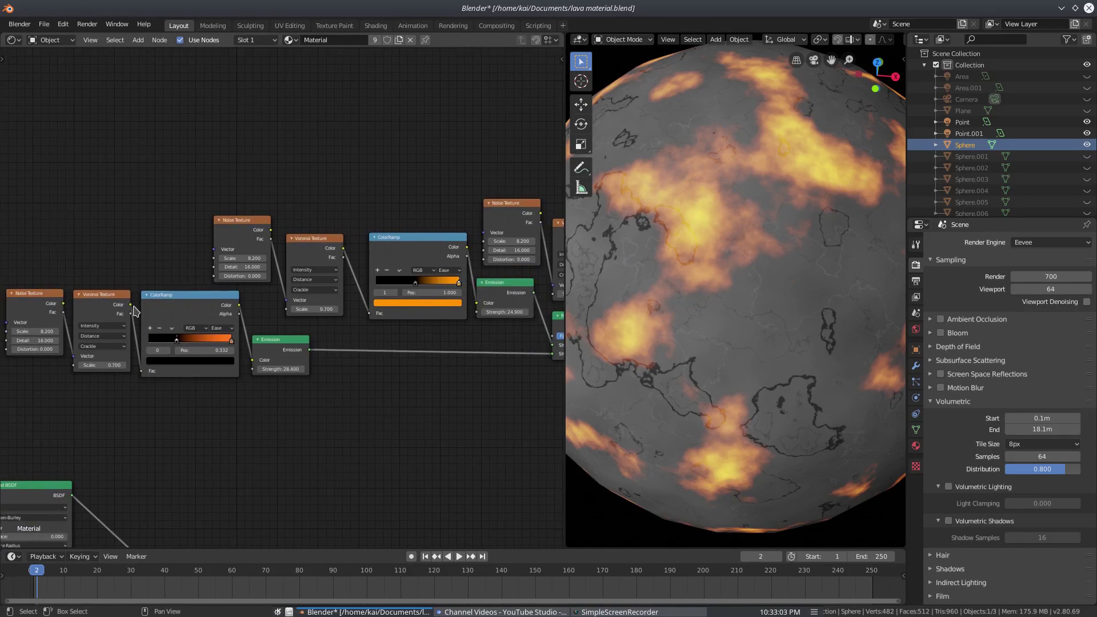
Select the first ColorRamp's orange end stop, and follow the chain through the Mix Shader joining the first two Emission nodes
{"action": "left_click", "coordinate": [229, 341]}
{"action": "left_click_drag", "start_coordinate": [222, 345], "coordinate": [240, 351]}
{"action": "middle_click_drag", "start_coordinate": [305, 355], "coordinate": [256, 368]}
{"action": "middle_click_drag", "start_coordinate": [401, 352], "coordinate": [291, 355]}
{"action": "scroll", "coordinate": [418, 352], "scroll_direction": "up", "scroll_amount": 1}
{"action": "left_click", "coordinate": [425, 342]}
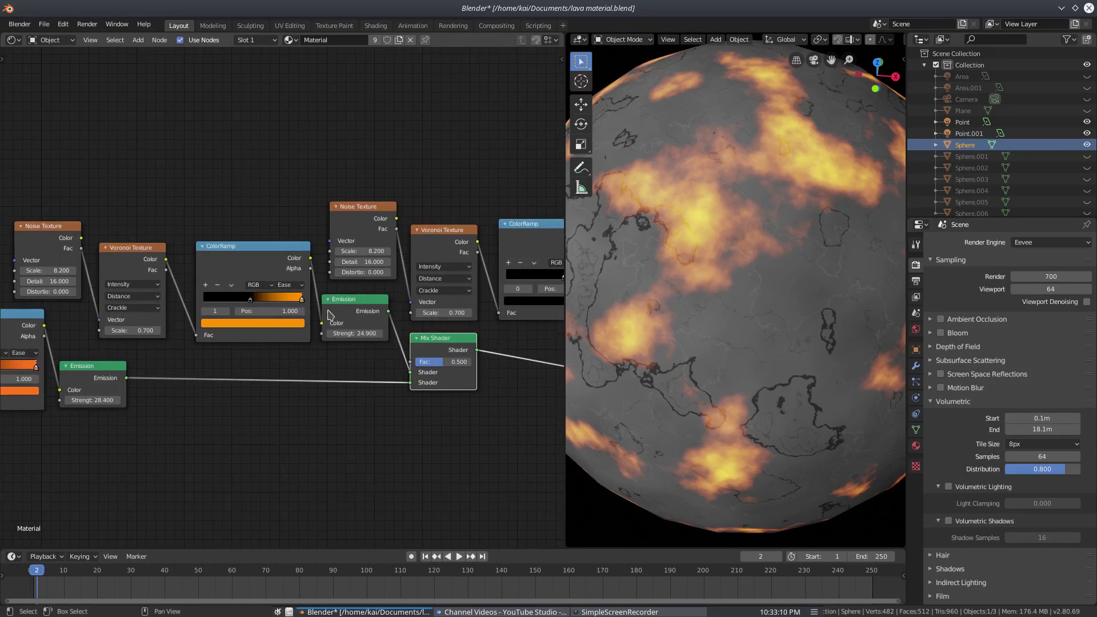
{"action": "middle_click_drag", "start_coordinate": [412, 394], "coordinate": [234, 378]}
{"action": "middle_click_drag", "start_coordinate": [444, 382], "coordinate": [213, 379]}
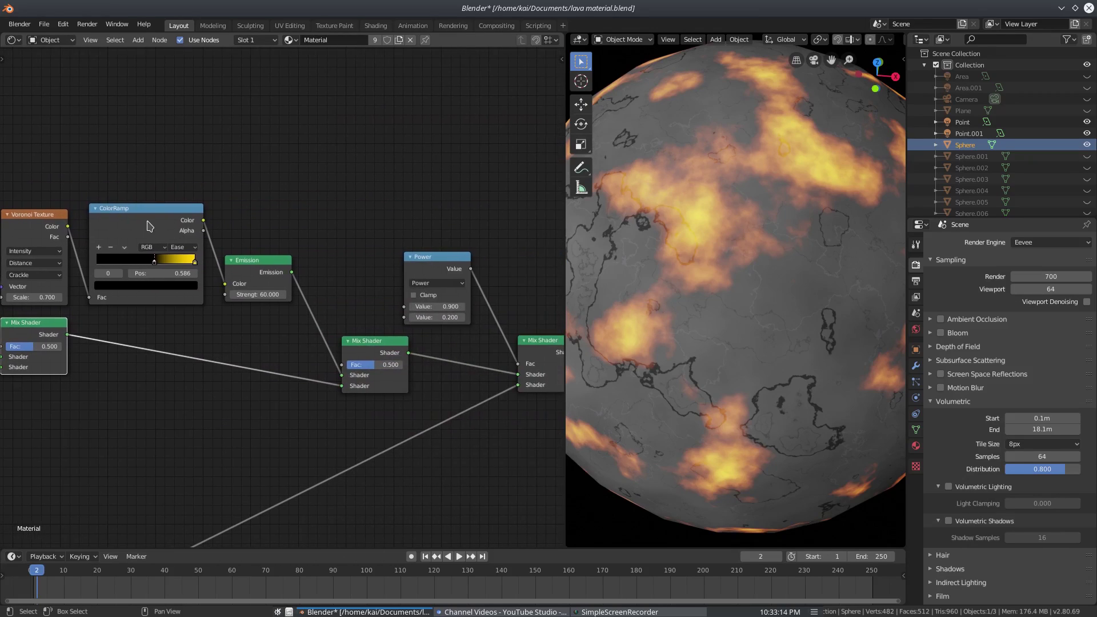
Review the whole emission group and select the Mix Shader that joins the yellow emission with the orange ones
{"action": "scroll", "coordinate": [416, 379], "scroll_direction": "down", "scroll_amount": 3}
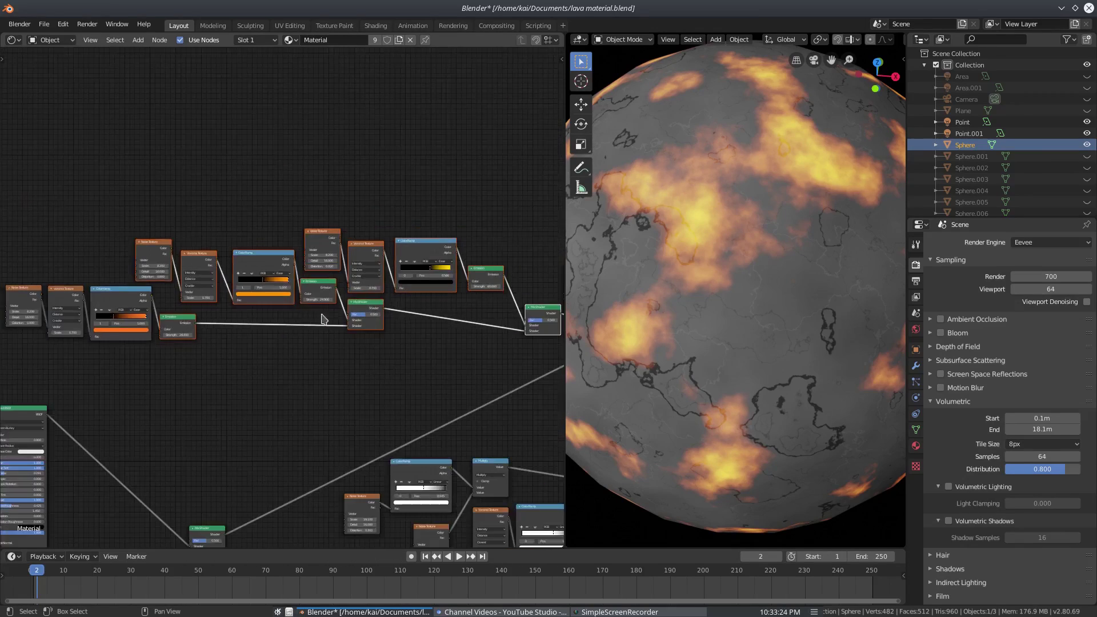
{"action": "middle_click_drag", "start_coordinate": [442, 337], "coordinate": [190, 250]}
{"action": "scroll", "coordinate": [194, 247], "scroll_direction": "up", "scroll_amount": 2}
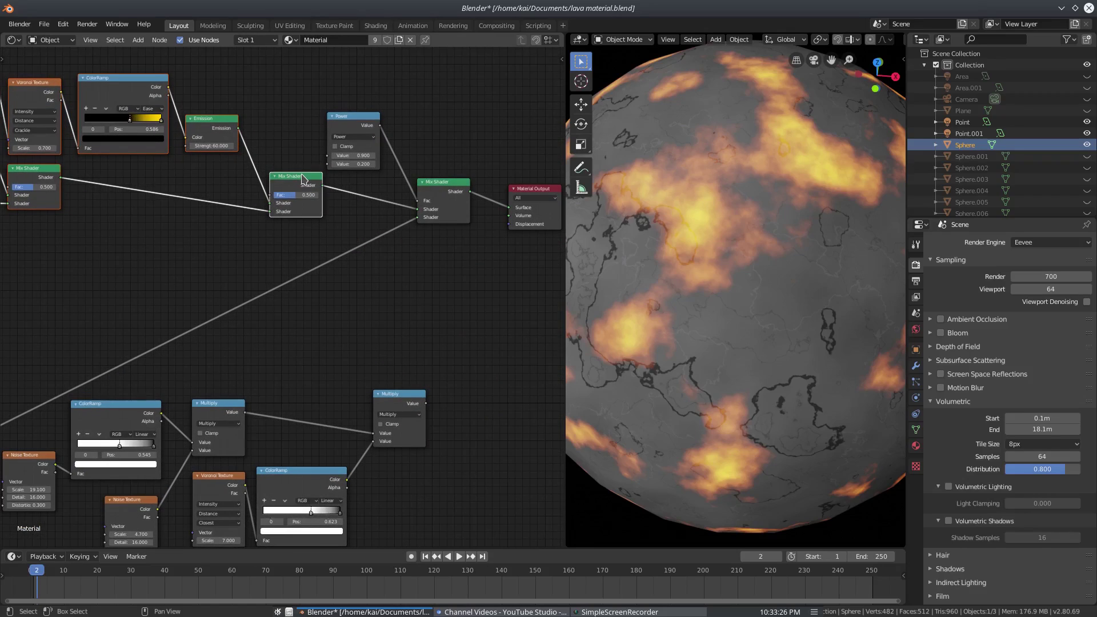
{"action": "left_click", "coordinate": [301, 174]}
{"action": "middle_click_drag", "start_coordinate": [120, 313], "coordinate": [661, 196]}
{"action": "middle_click_drag", "start_coordinate": [80, 433], "coordinate": [429, 331]}
{"action": "scroll", "coordinate": [274, 387], "scroll_direction": "down", "scroll_amount": 1}
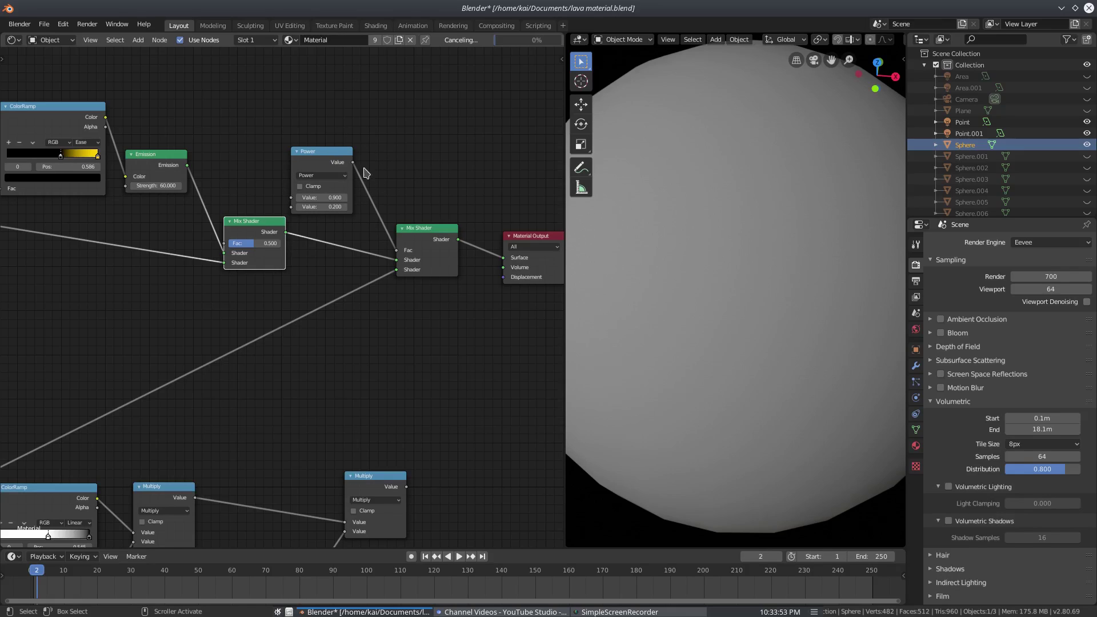
Inspect the Power math node's operation options, try 0.4 and 1 as its first value, and undo the change
{"action": "left_click", "coordinate": [321, 175]}
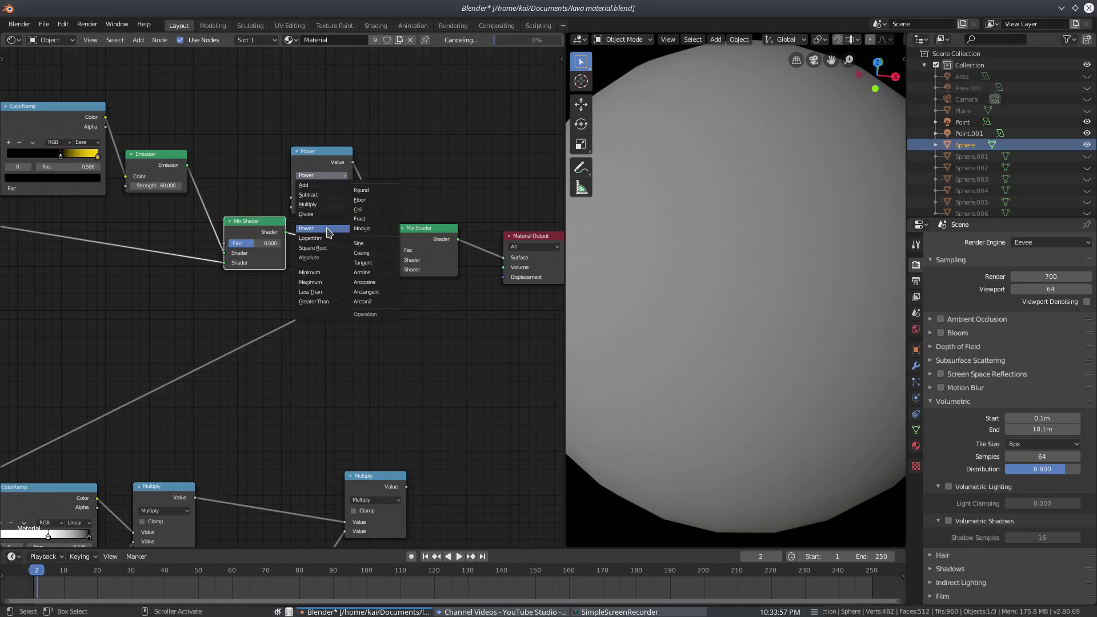
{"action": "left_click", "coordinate": [351, 398]}
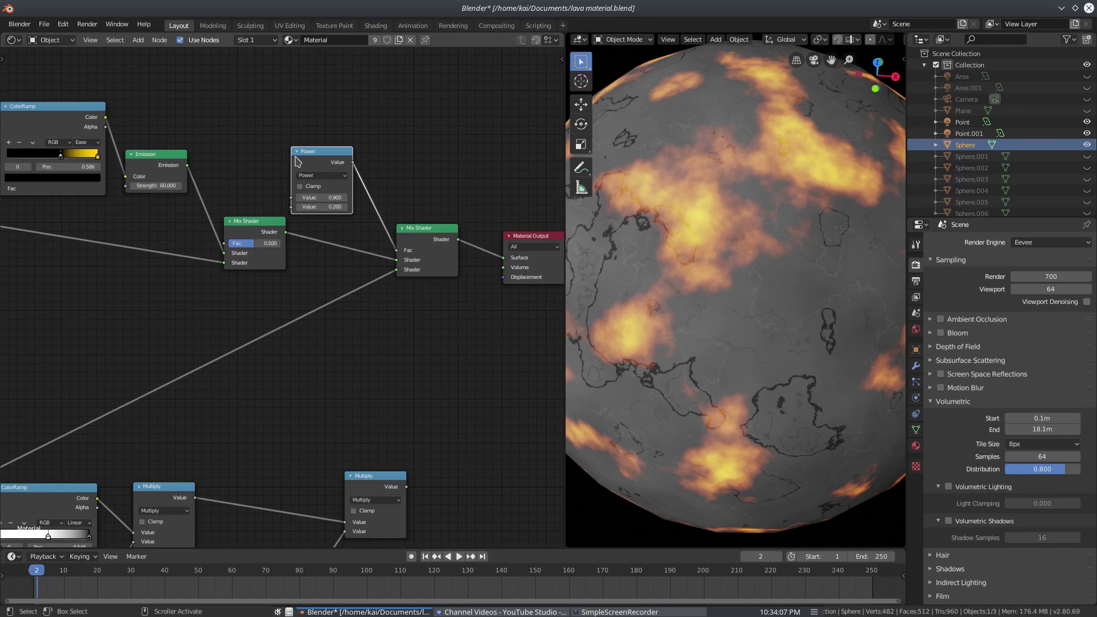
{"action": "left_click", "coordinate": [322, 197]}
{"action": "type", "text": "0.4"}
{"action": "key", "text": "Return"}
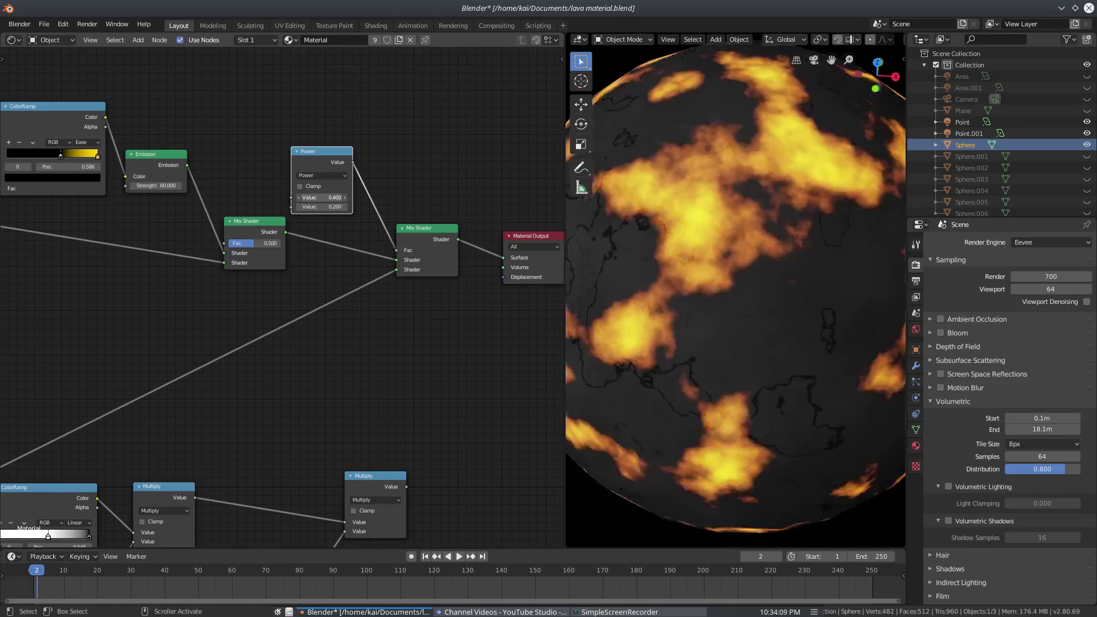
{"action": "left_click_drag", "start_coordinate": [322, 197], "coordinate": [325, 197]}
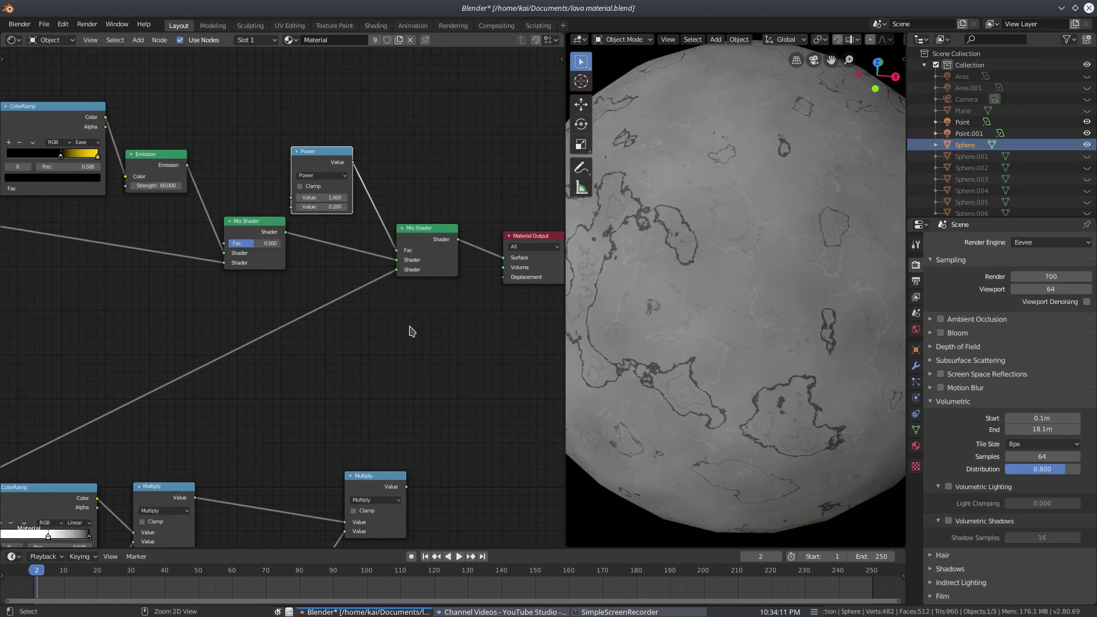
{"action": "key", "text": "ctrl+z"}
Shift the white stop of the ColorRamp fed by the 19.100-scale Noise Texture to 0.527 and inspect the sphere's surface relief
{"action": "middle_click_drag", "start_coordinate": [433, 381], "coordinate": [432, 392]}
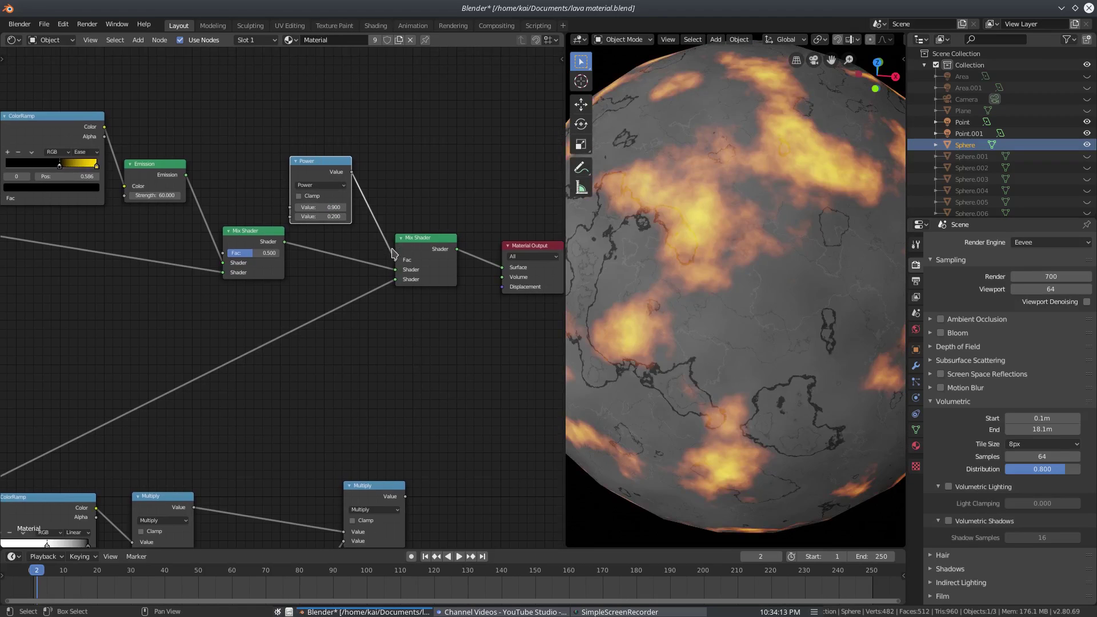
{"action": "scroll", "coordinate": [313, 389], "scroll_direction": "down", "scroll_amount": 4}
{"action": "middle_click_drag", "start_coordinate": [300, 414], "coordinate": [425, 243]}
{"action": "middle_click_drag", "start_coordinate": [63, 371], "coordinate": [41, 372]}
{"action": "scroll", "coordinate": [350, 384], "scroll_direction": "up", "scroll_amount": 2}
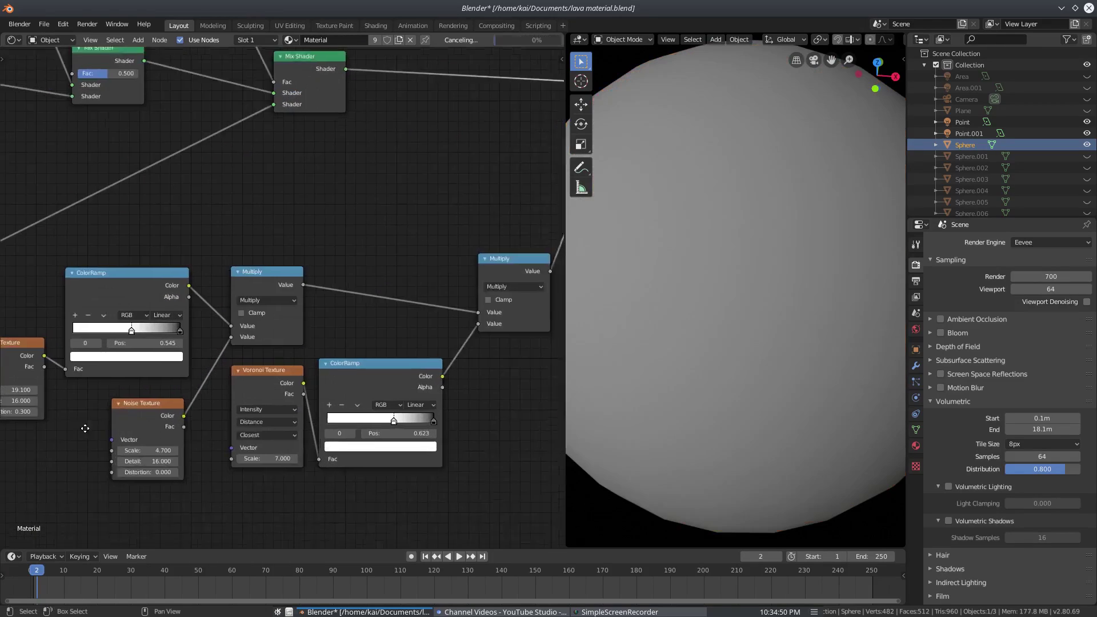
{"action": "scroll", "coordinate": [85, 428], "scroll_direction": "up", "scroll_amount": 1}
{"action": "middle_click_drag", "start_coordinate": [85, 429], "coordinate": [205, 345]}
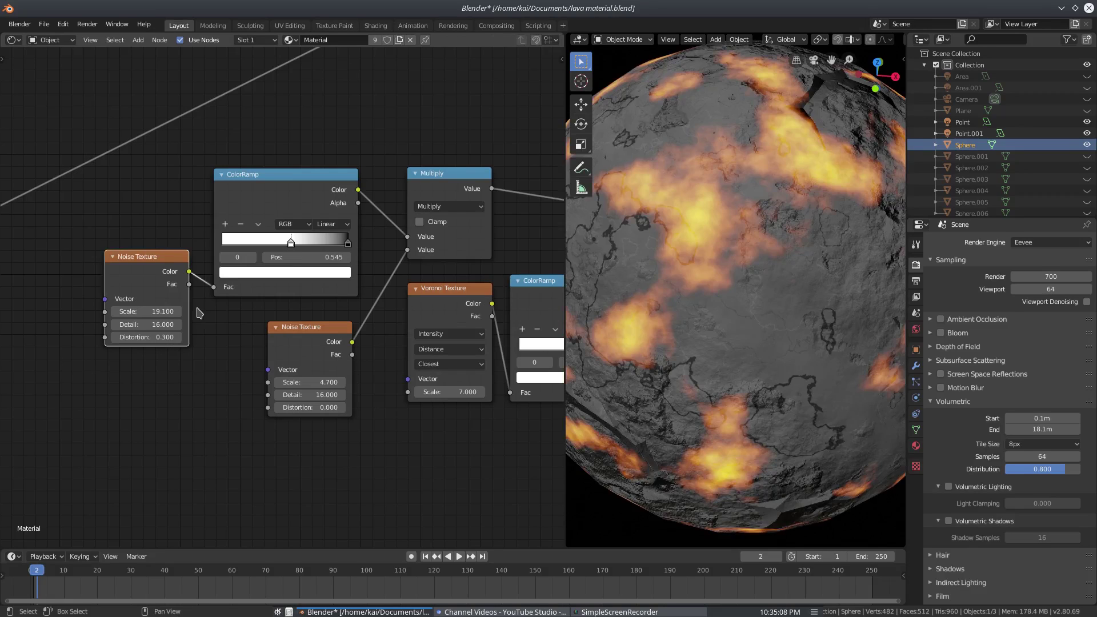
{"action": "mouse_move", "coordinate": [301, 244]}
{"action": "left_mouse_down"}
{"action": "mouse_move", "coordinate": [317, 245]}
{"action": "mouse_move", "coordinate": [209, 246]}
{"action": "mouse_move", "coordinate": [407, 255]}
{"action": "left_mouse_up"}
{"action": "mouse_move", "coordinate": [294, 246]}
{"action": "left_mouse_down"}
{"action": "mouse_move", "coordinate": [271, 245]}
{"action": "mouse_move", "coordinate": [289, 246]}
{"action": "left_mouse_up"}
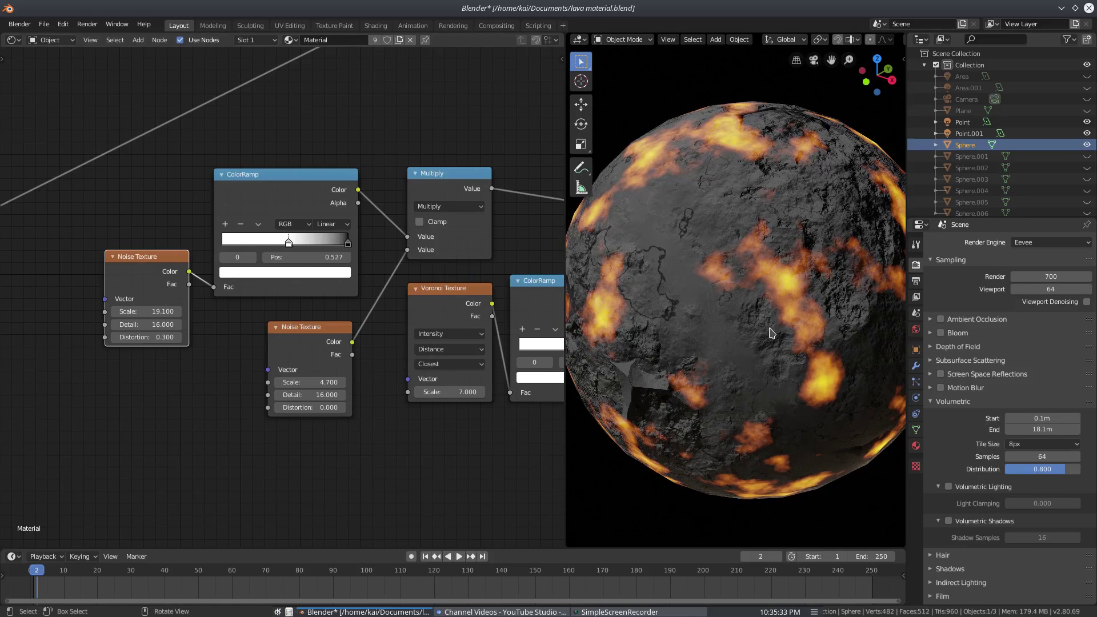
{"action": "middle_click_drag", "start_coordinate": [788, 222], "coordinate": [694, 226]}
{"action": "middle_click_drag", "start_coordinate": [450, 196], "coordinate": [382, 196]}
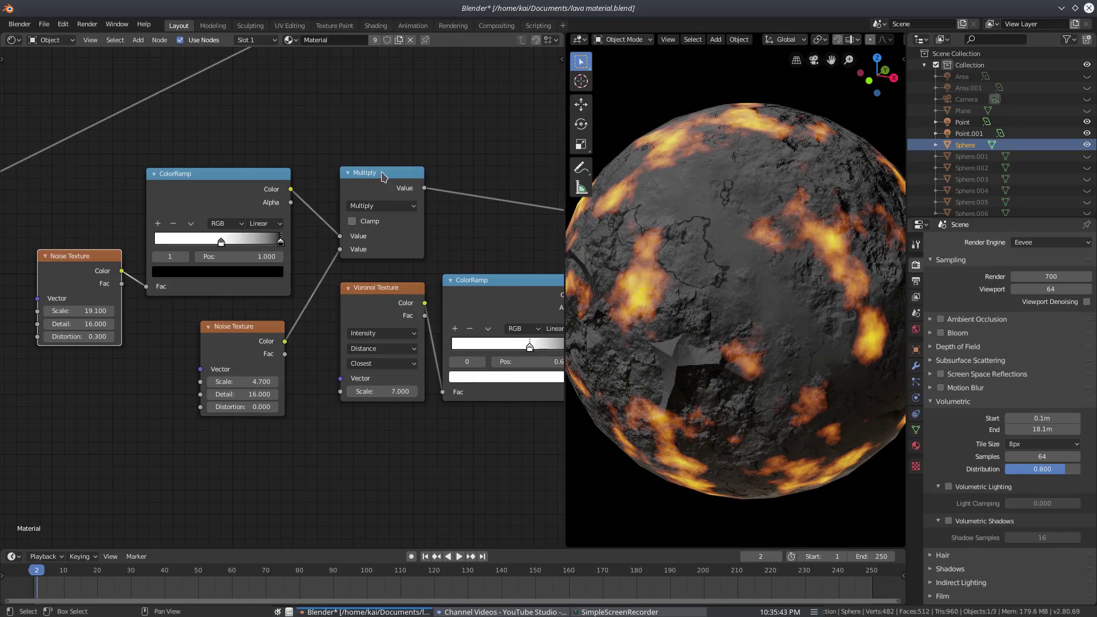
Select the Multiply node that combines the two noise branches and follow its output to the second Multiply node
{"action": "left_click", "coordinate": [383, 176]}
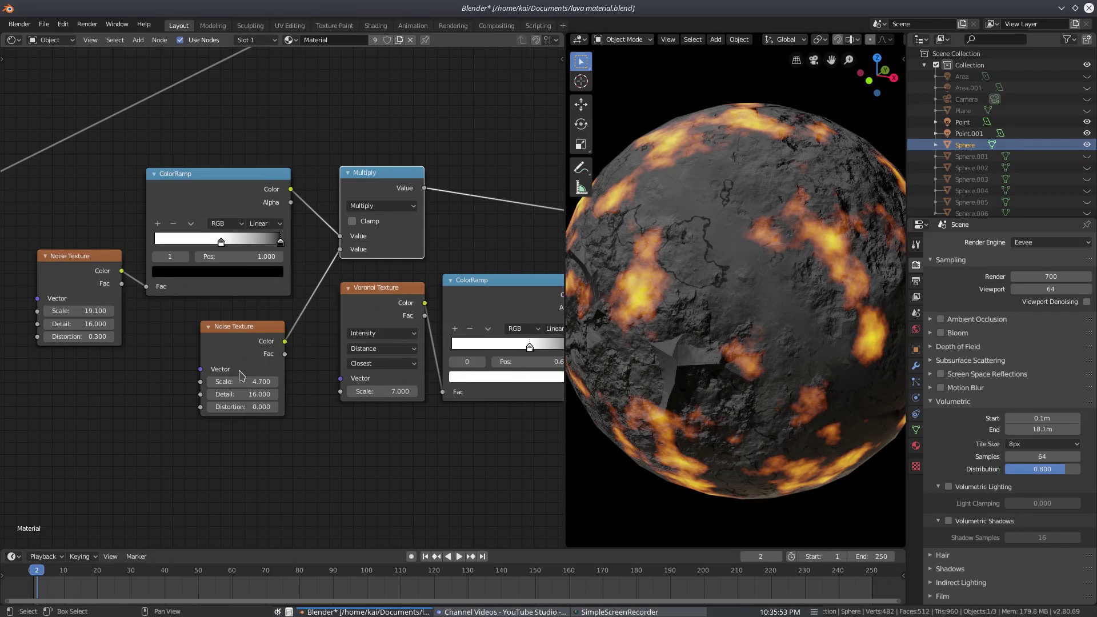
{"action": "left_click_drag", "start_coordinate": [241, 381], "coordinate": [317, 382]}
{"action": "key", "text": "Escape"}
{"action": "middle_click_drag", "start_coordinate": [500, 315], "coordinate": [324, 310]}
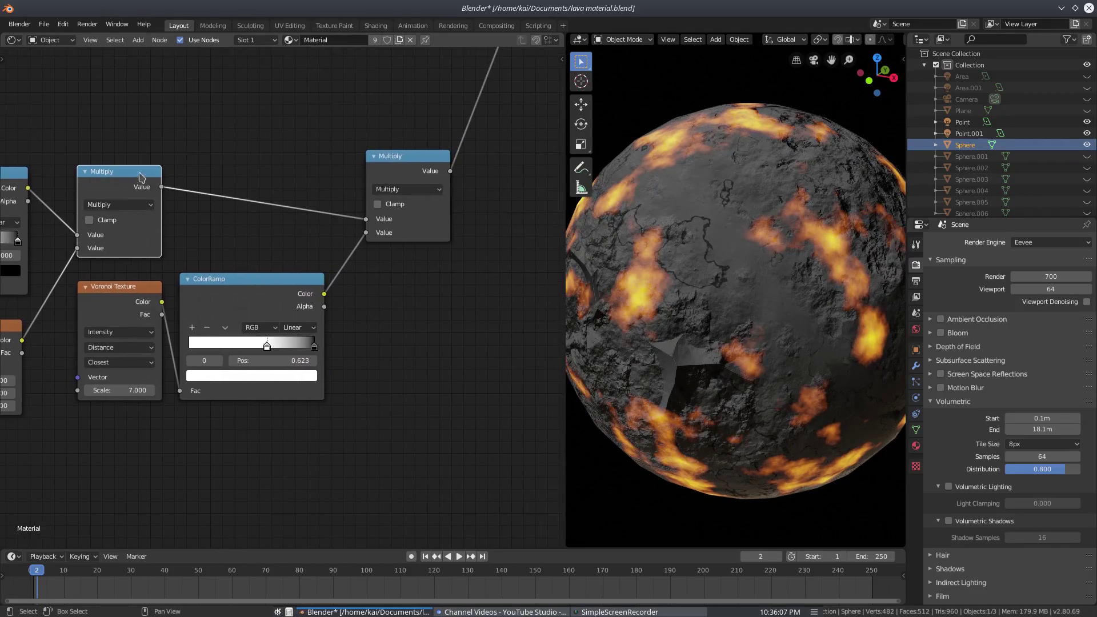
Add the ColorRamp and both Noise Textures feeding the first Multiply node to the selection and try moving the group
{"action": "middle_click_drag", "start_coordinate": [143, 177], "coordinate": [308, 180]}
{"action": "left_click", "coordinate": [186, 193], "text": "shift"}
{"action": "left_click", "coordinate": [73, 296], "text": "shift"}
{"action": "left_click", "coordinate": [215, 354], "text": "shift"}
{"action": "key", "text": "g"}
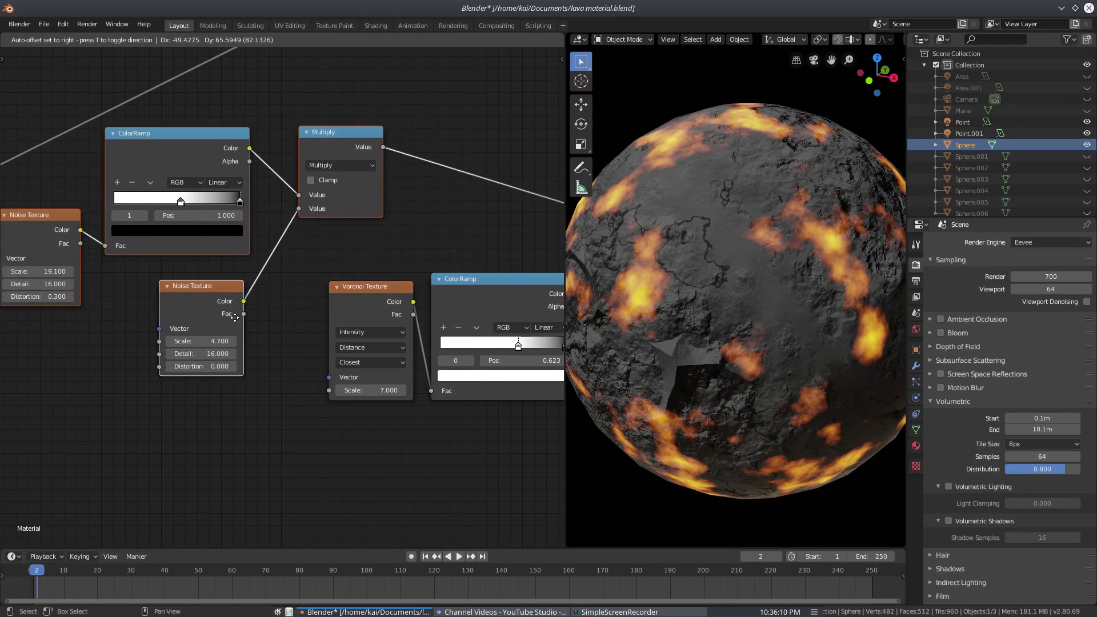
{"action": "right_click", "coordinate": [246, 237]}
Select the Voronoi Texture node in the displacement chain and set its coloring to Cells
{"action": "middle_click_drag", "start_coordinate": [473, 240], "coordinate": [240, 259]}
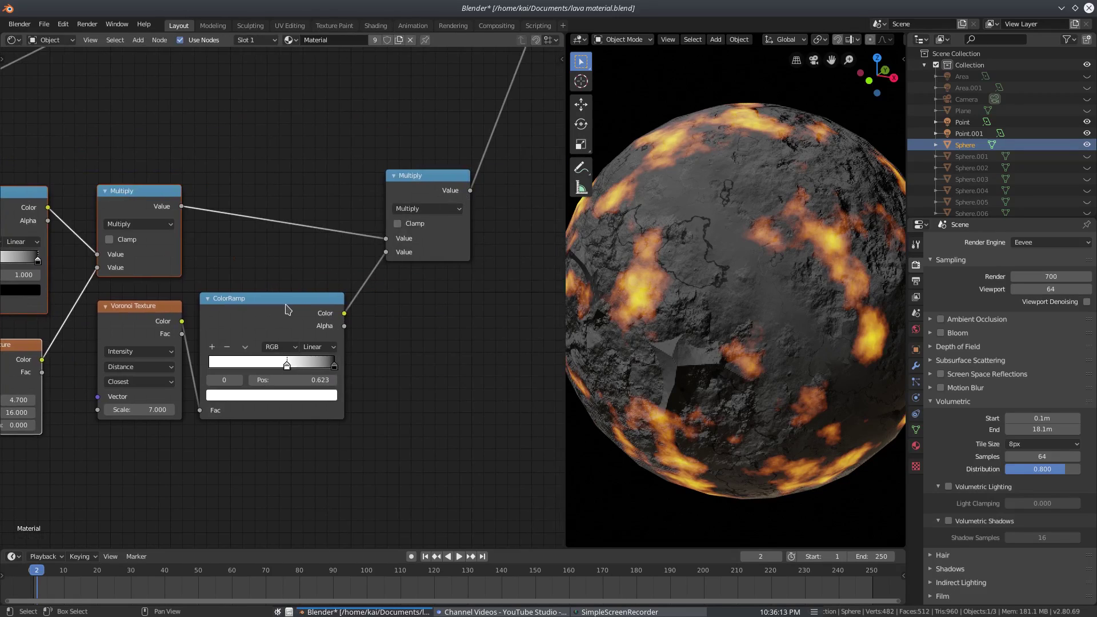
{"action": "left_click", "coordinate": [149, 316]}
{"action": "left_click", "coordinate": [212, 326]}
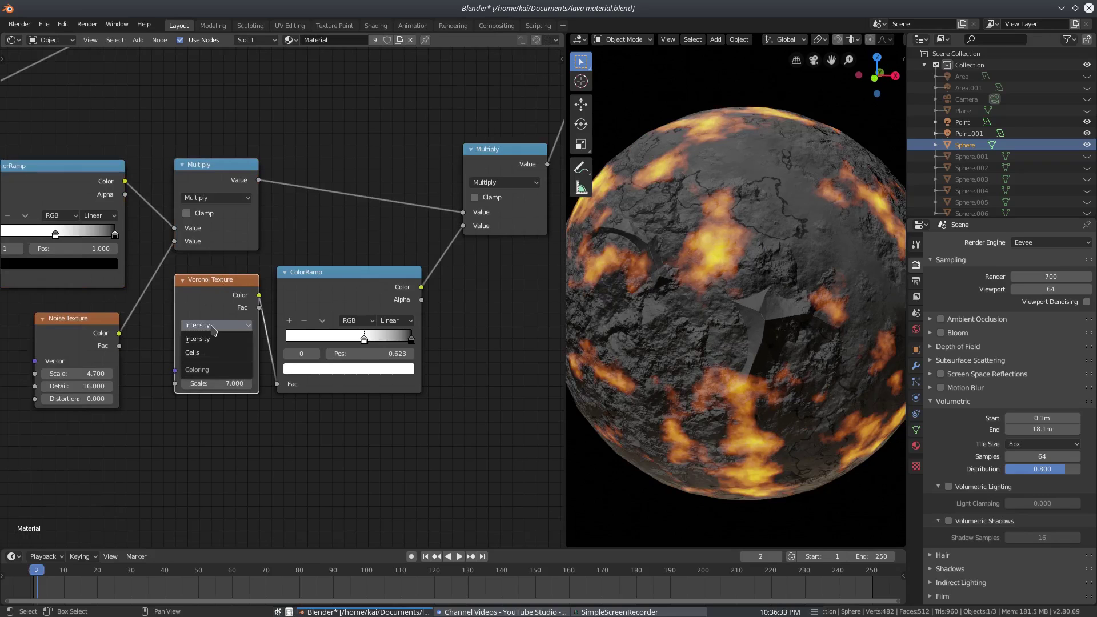
{"action": "left_click", "coordinate": [205, 359]}
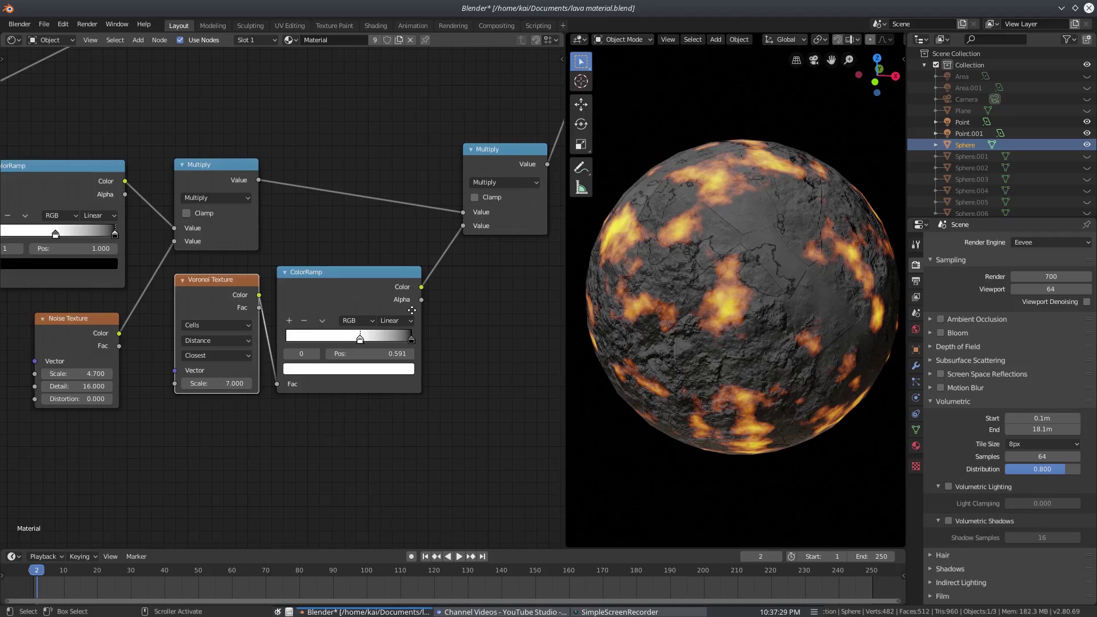
Examine the final Multiply node that joins the noise and Voronoi branches, and trace its output to the material's Displacement input
{"action": "middle_click_drag", "start_coordinate": [414, 303], "coordinate": [263, 389]}
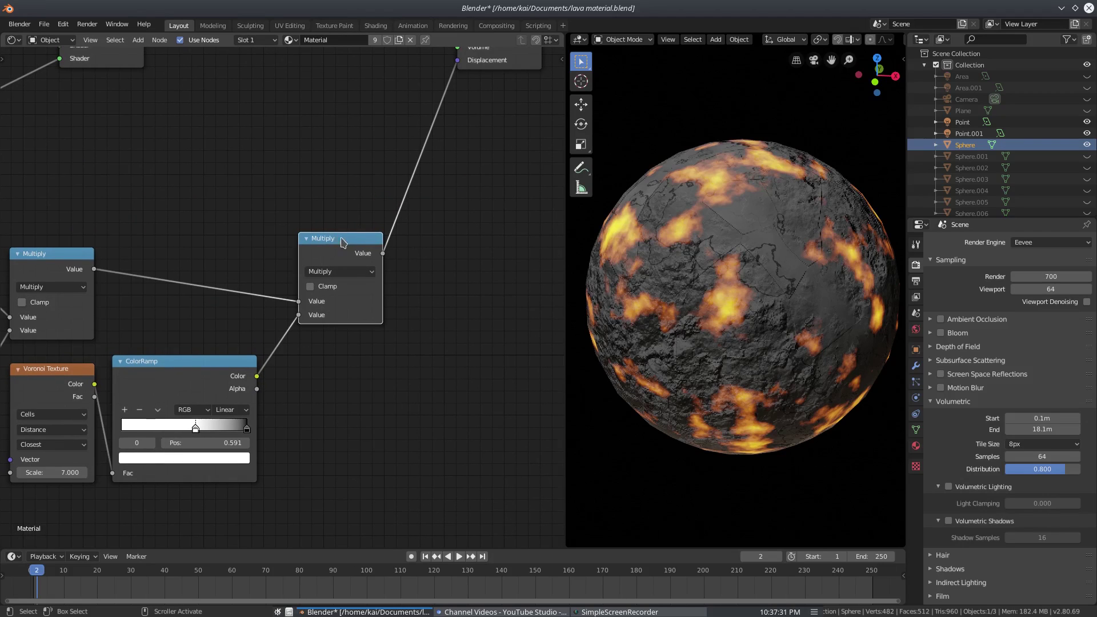
{"action": "left_click", "coordinate": [339, 272]}
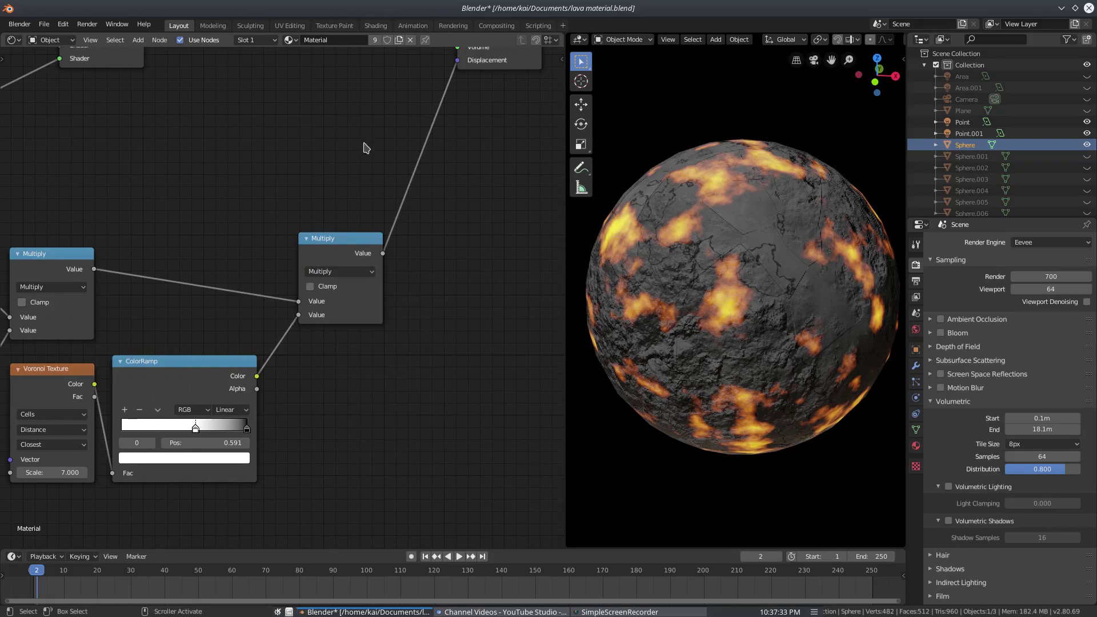
{"action": "middle_click_drag", "start_coordinate": [362, 158], "coordinate": [404, 225]}
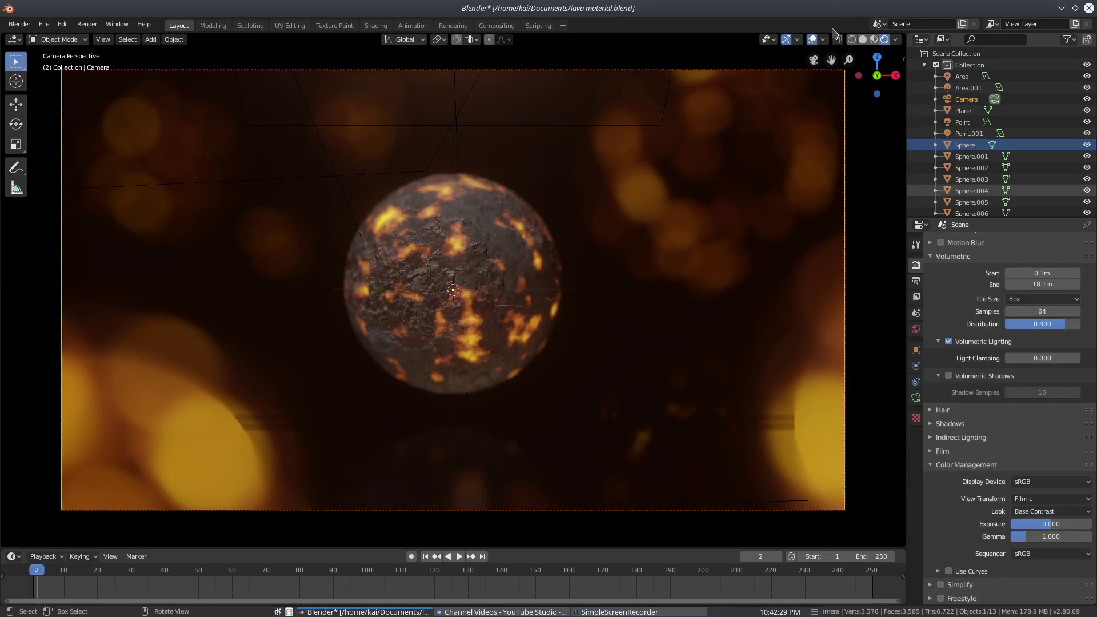
Hide the viewport overlays in the rendered camera view of the lava sphere
{"action": "left_click", "coordinate": [812, 39]}
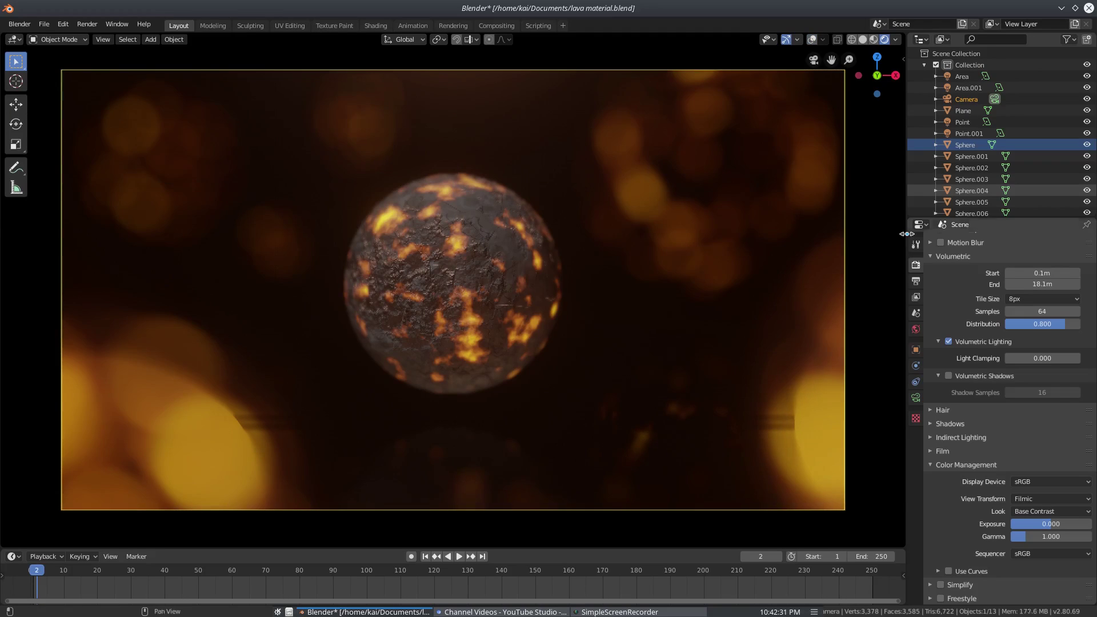